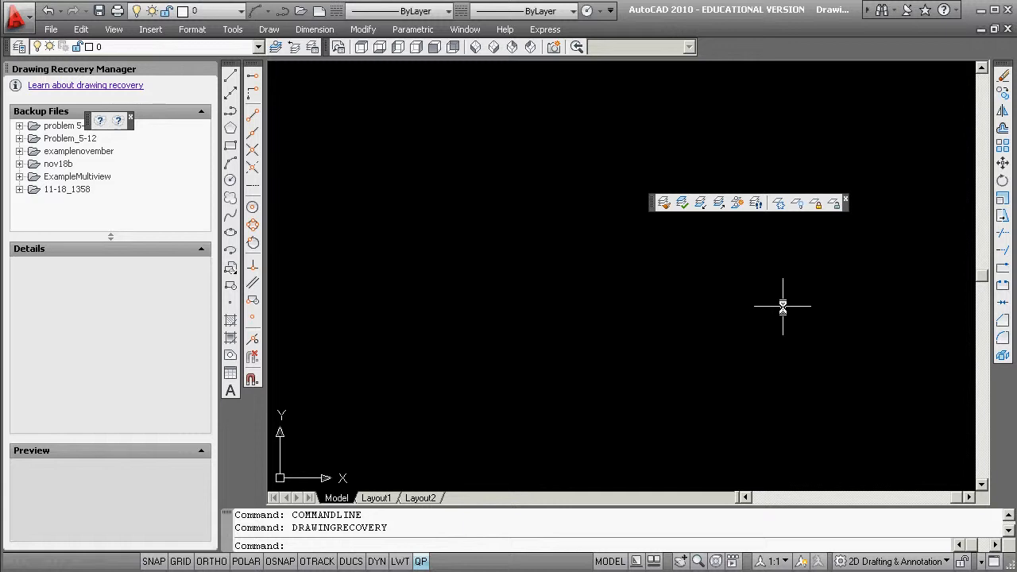
Step: Create a new drawing from the wrautocad_architectural template
{"action": "left_click", "coordinate": [16, 16]}
{"action": "left_click", "coordinate": [70, 106]}
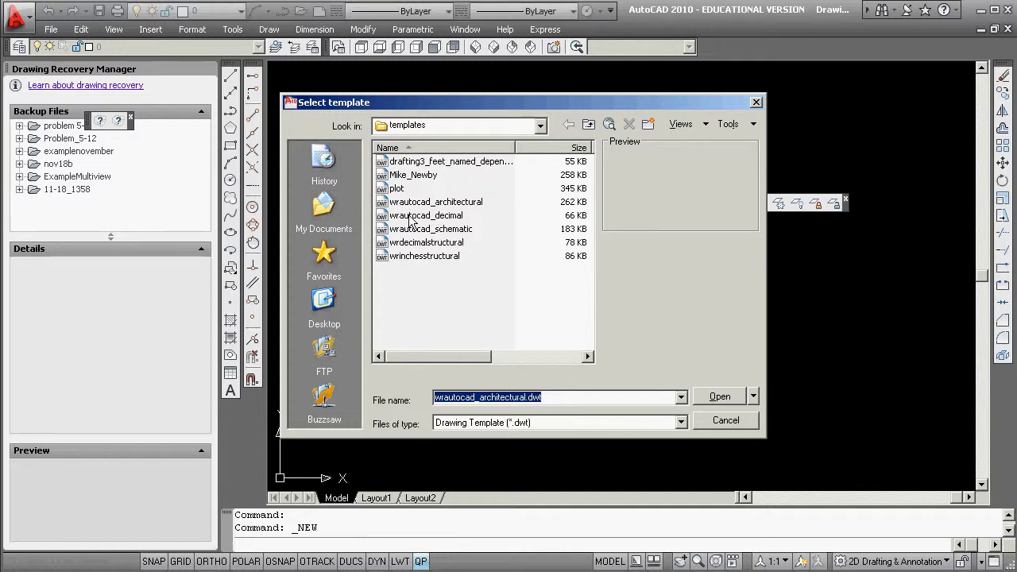
{"action": "left_click", "coordinate": [445, 202]}
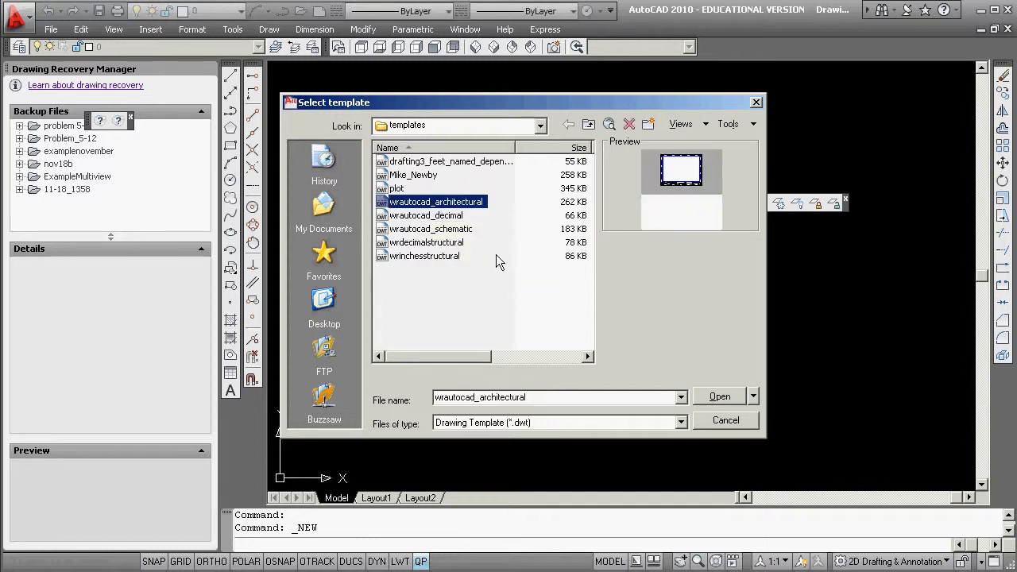
{"action": "left_click", "coordinate": [718, 397]}
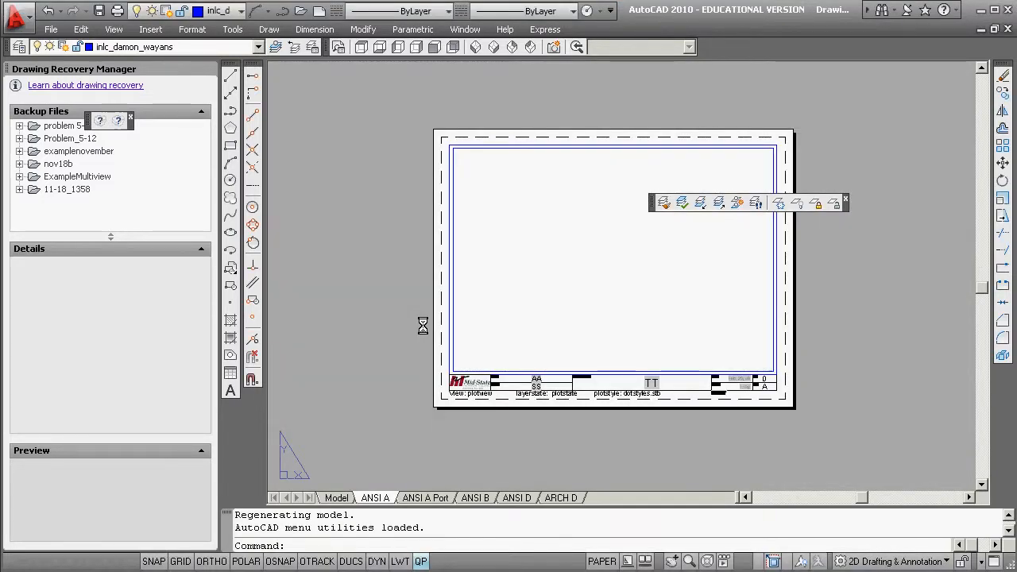
Step: Start saving the drawing under a new name and browse to the fifth student folder inside submittal on the civiltech drive
{"action": "left_click", "coordinate": [15, 16]}
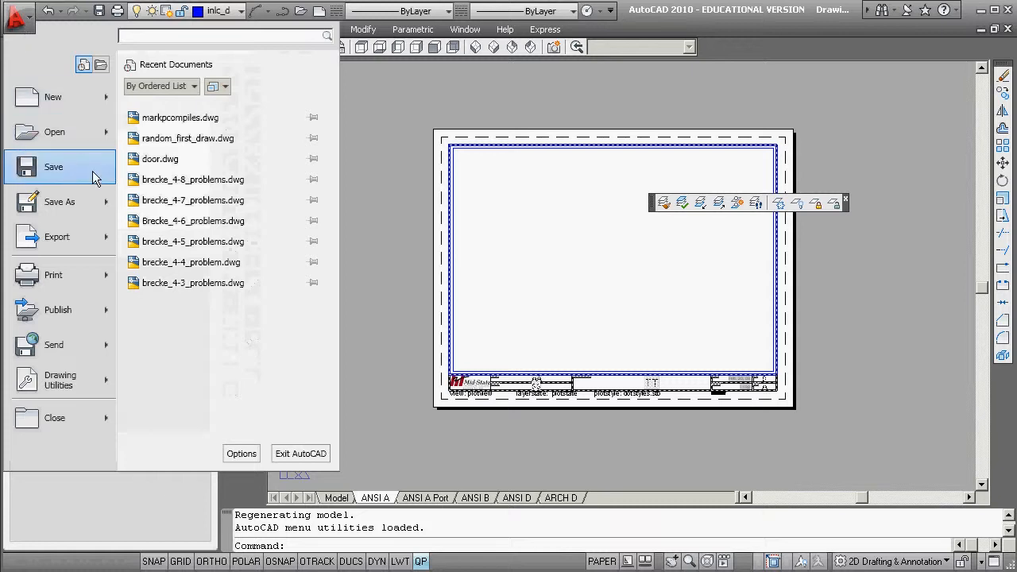
{"action": "left_click", "coordinate": [80, 202]}
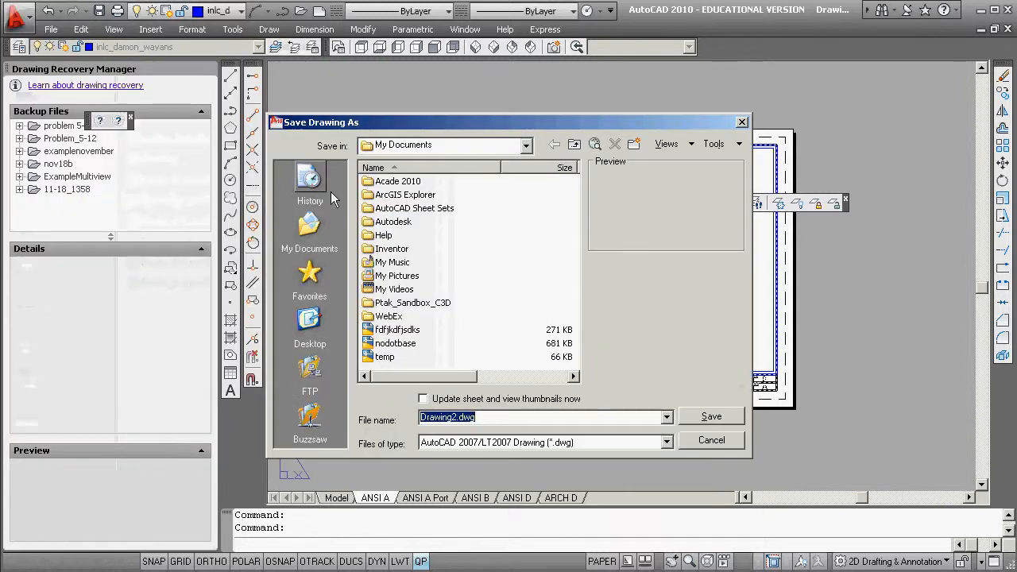
{"action": "left_click", "coordinate": [526, 145]}
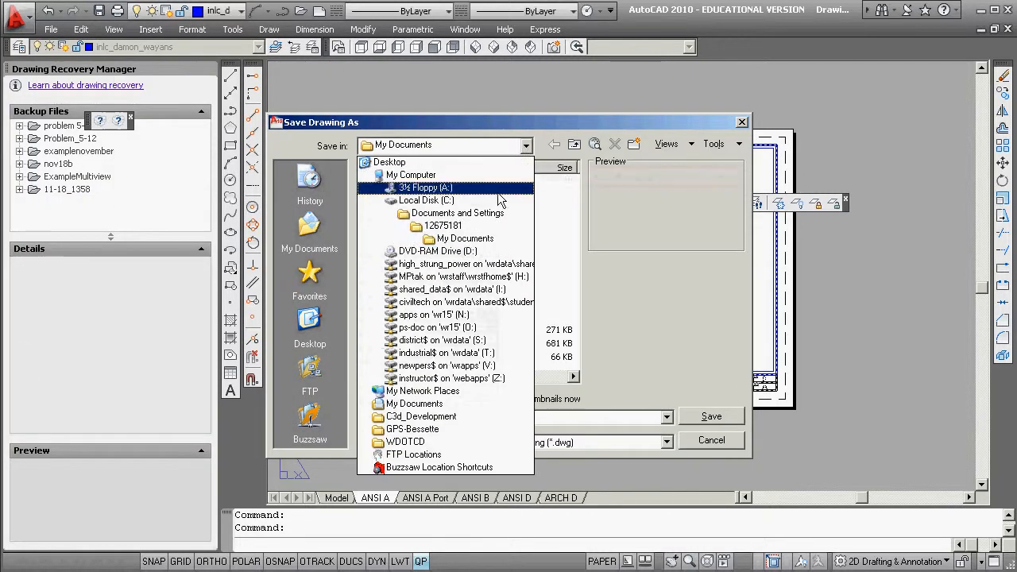
{"action": "left_click", "coordinate": [509, 303]}
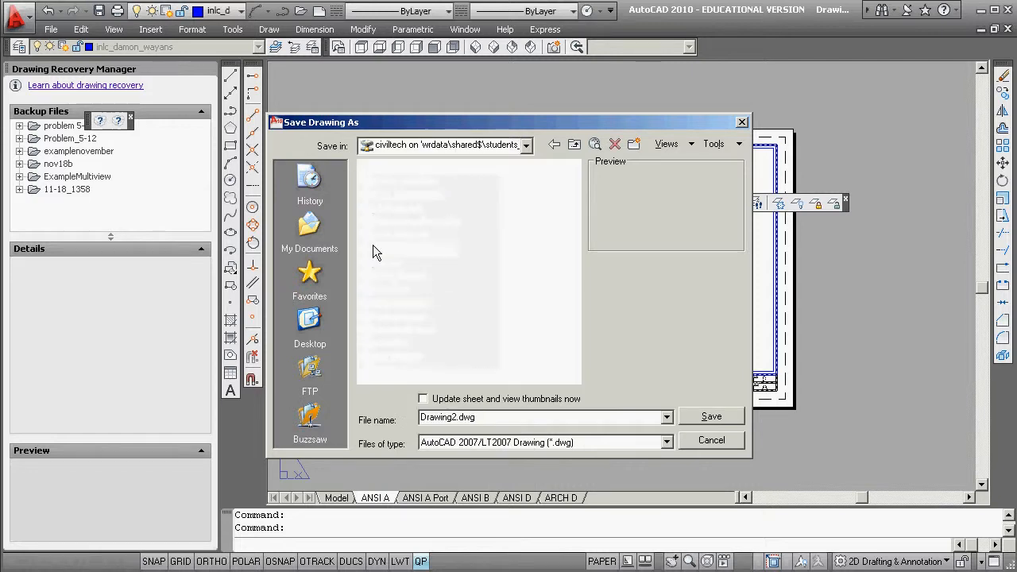
{"action": "double_click", "coordinate": [368, 211]}
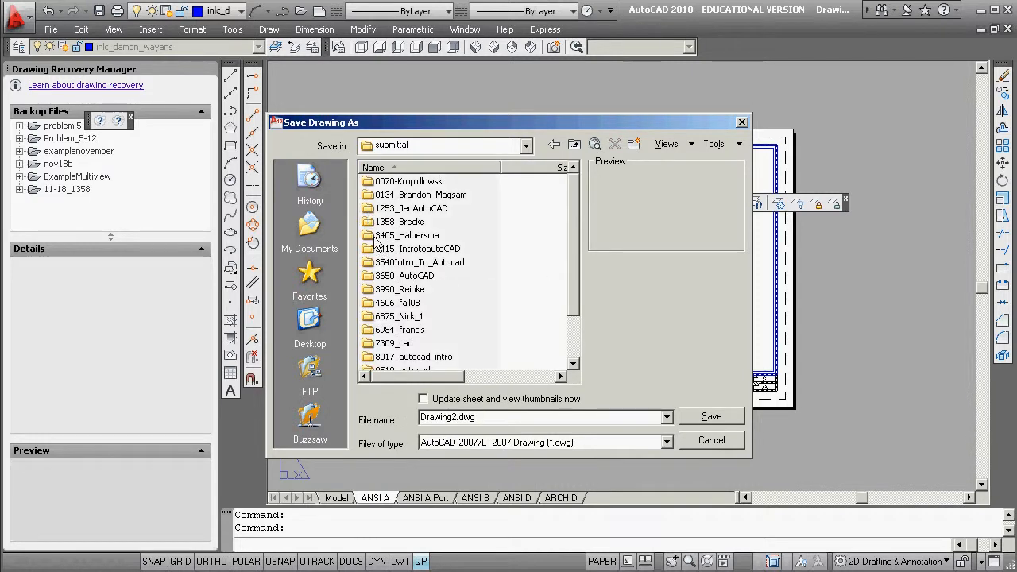
{"action": "double_click", "coordinate": [373, 236]}
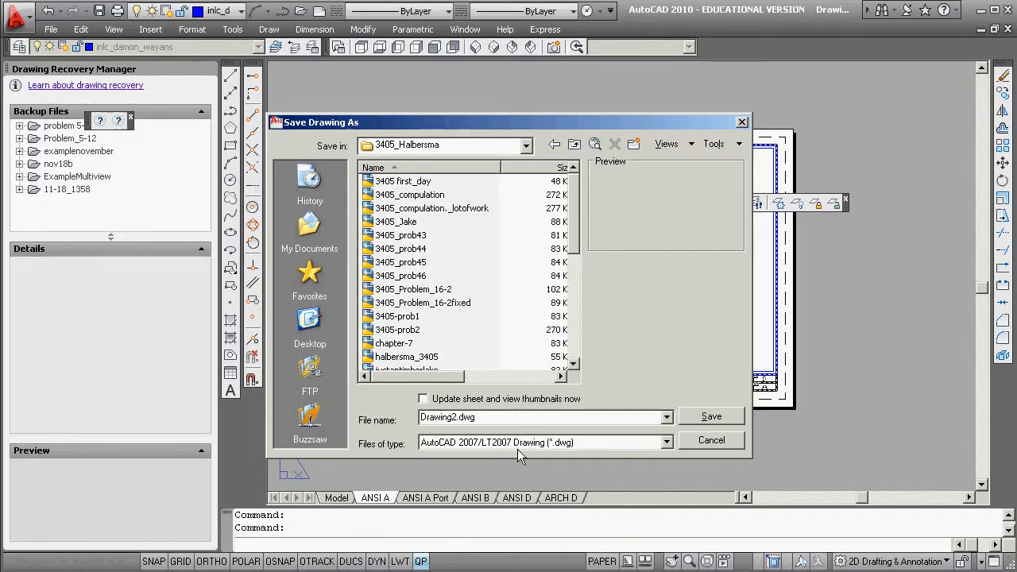
Step: Save the drawing as ptakcompilation in AutoCAD 2007/LT2007 Drawing format
{"action": "left_click", "coordinate": [666, 442]}
{"action": "left_click", "coordinate": [516, 481]}
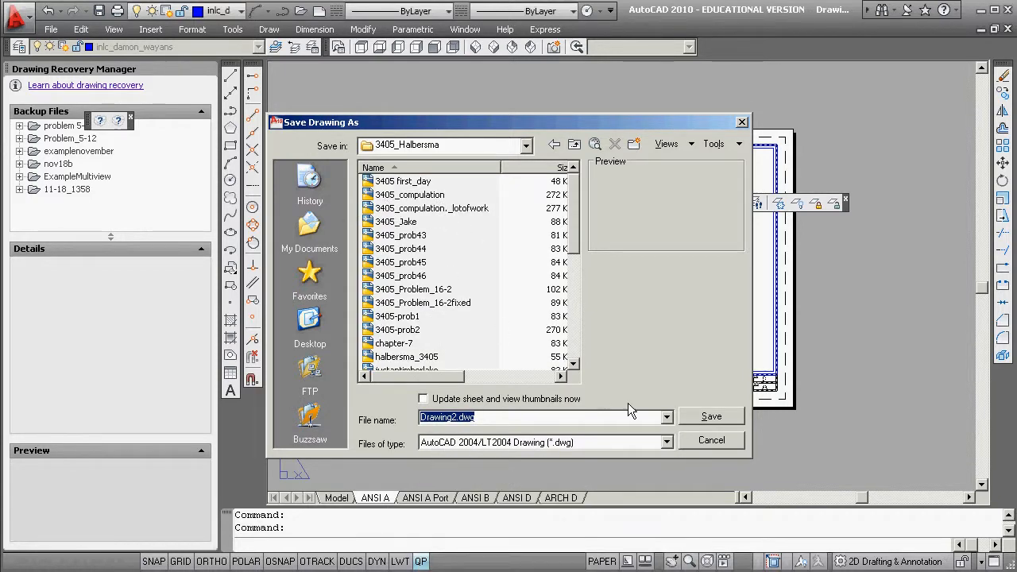
{"action": "left_click", "coordinate": [667, 442]}
{"action": "left_click", "coordinate": [503, 468]}
{"action": "type", "text": "ptakc"}
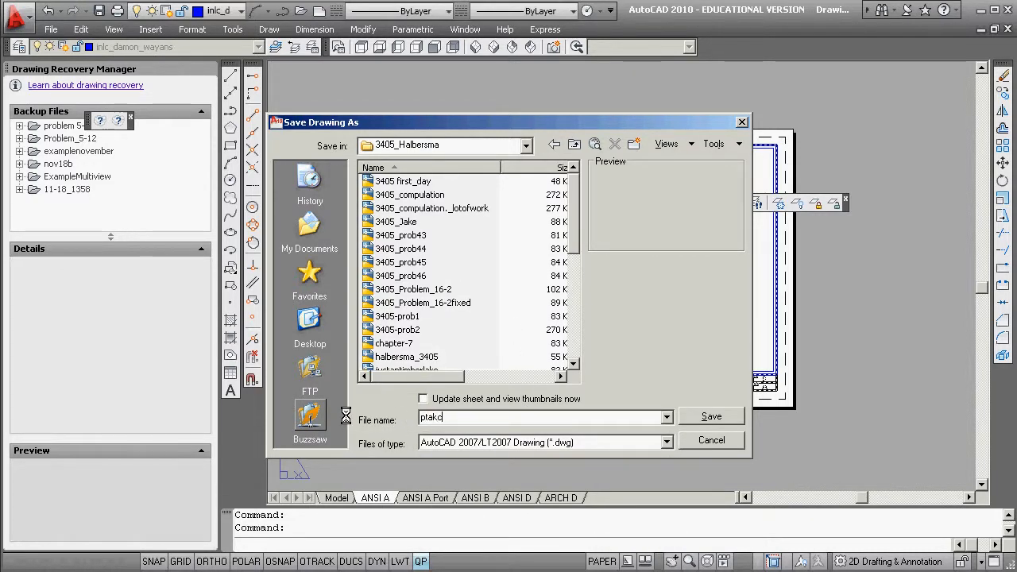
{"action": "type", "text": "ompilation"}
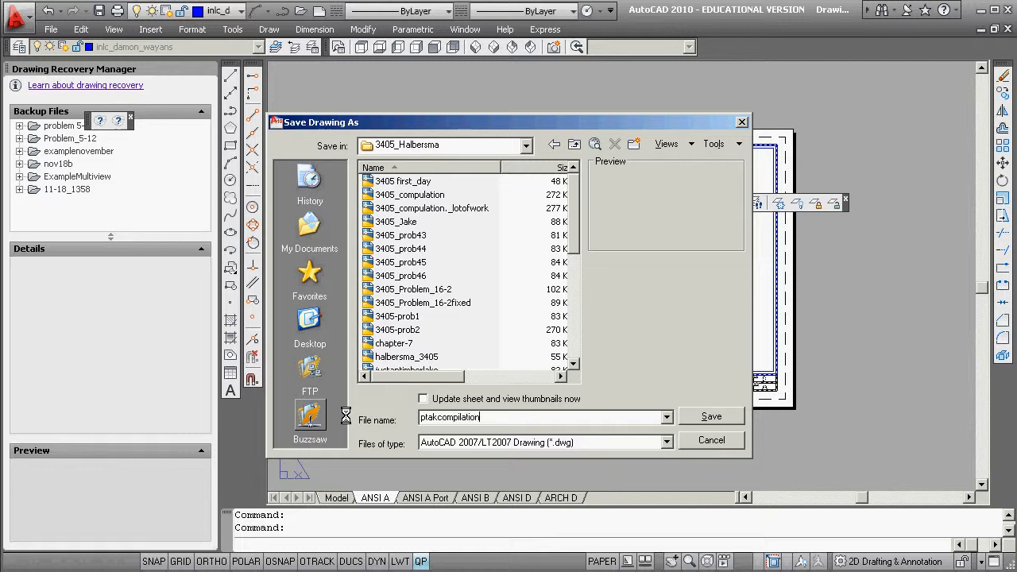
{"action": "left_click", "coordinate": [720, 413]}
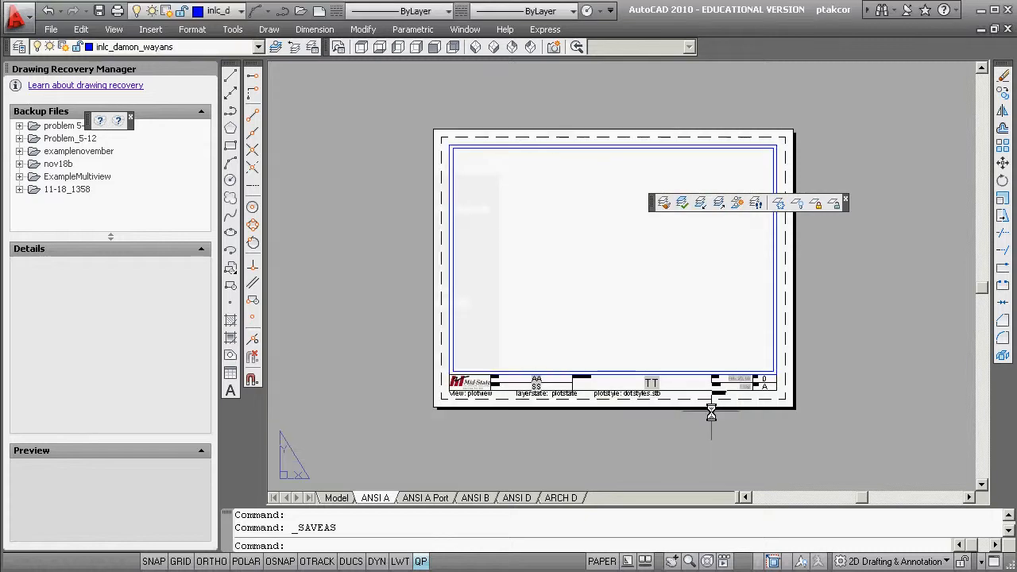
Step: Look through the sheet layouts, settle on ANSI B, and erase the existing viewport inside its border
{"action": "left_click", "coordinate": [515, 499]}
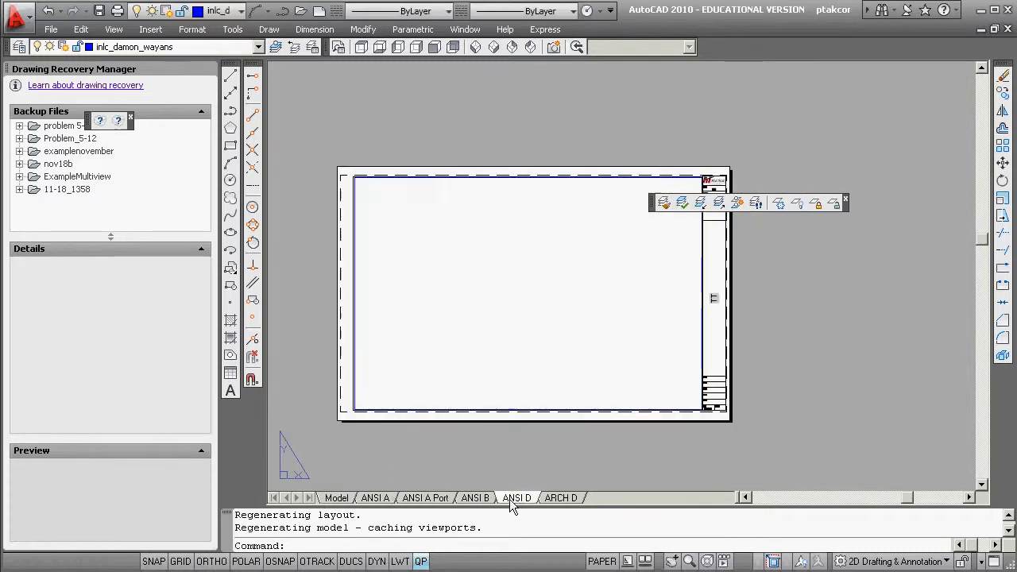
{"action": "left_click", "coordinate": [470, 499]}
{"action": "left_click", "coordinate": [440, 498]}
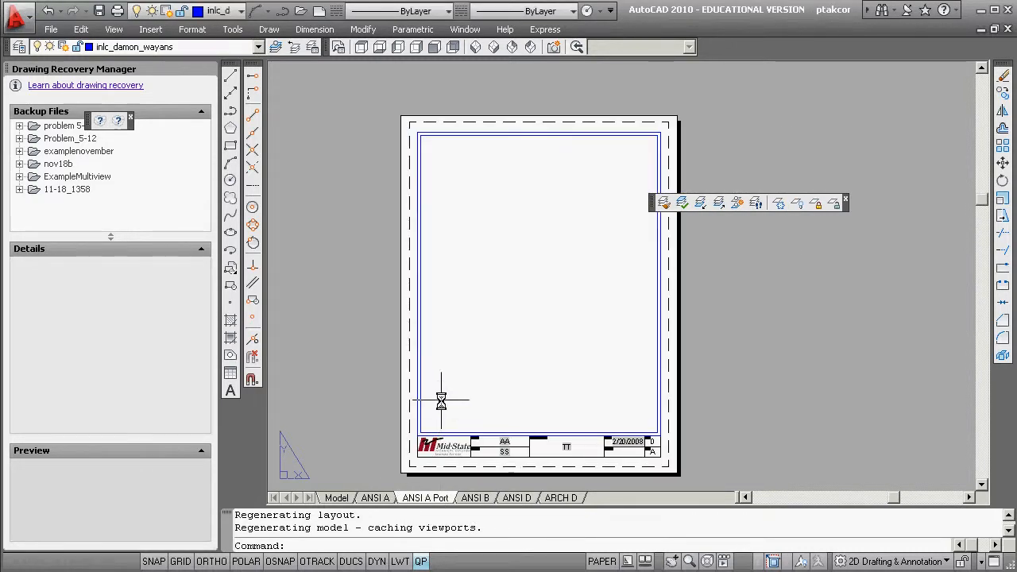
{"action": "left_click", "coordinate": [474, 500]}
{"action": "type", "text": "e"}
{"action": "key", "text": "Return"}
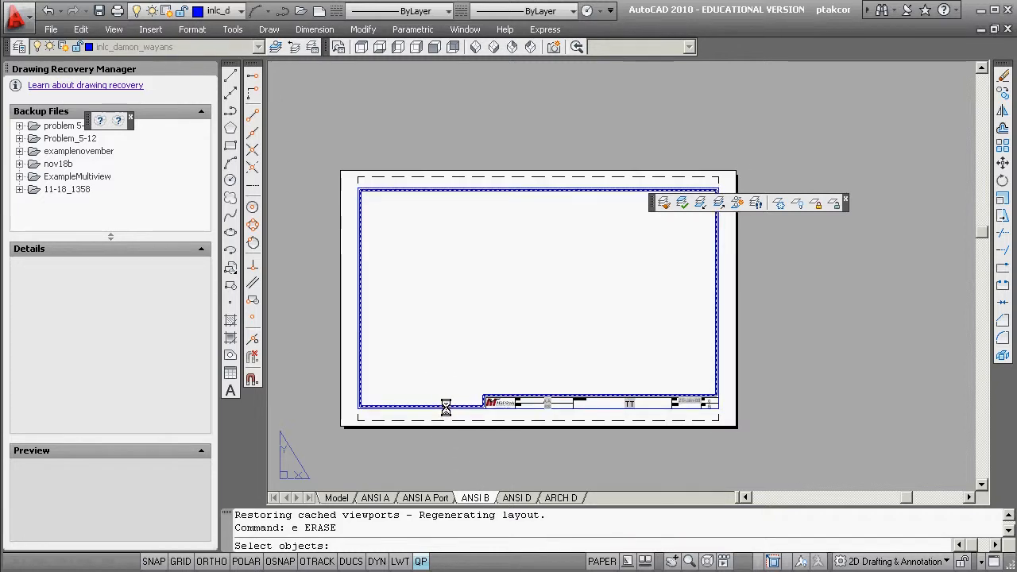
{"action": "left_click", "coordinate": [447, 409]}
{"action": "key", "text": "Return"}
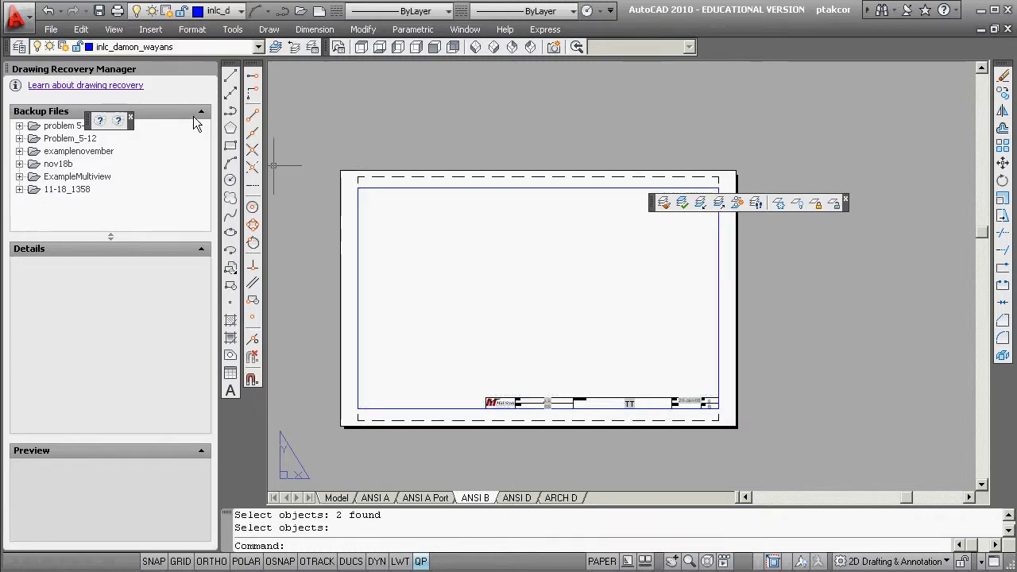
{"action": "left_click", "coordinate": [18, 18]}
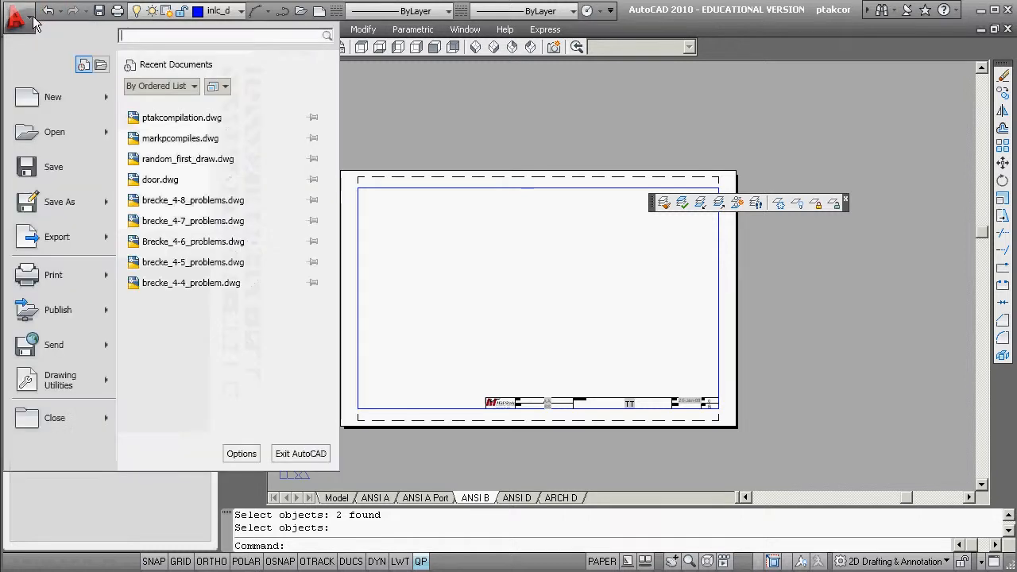
{"action": "left_click", "coordinate": [49, 97]}
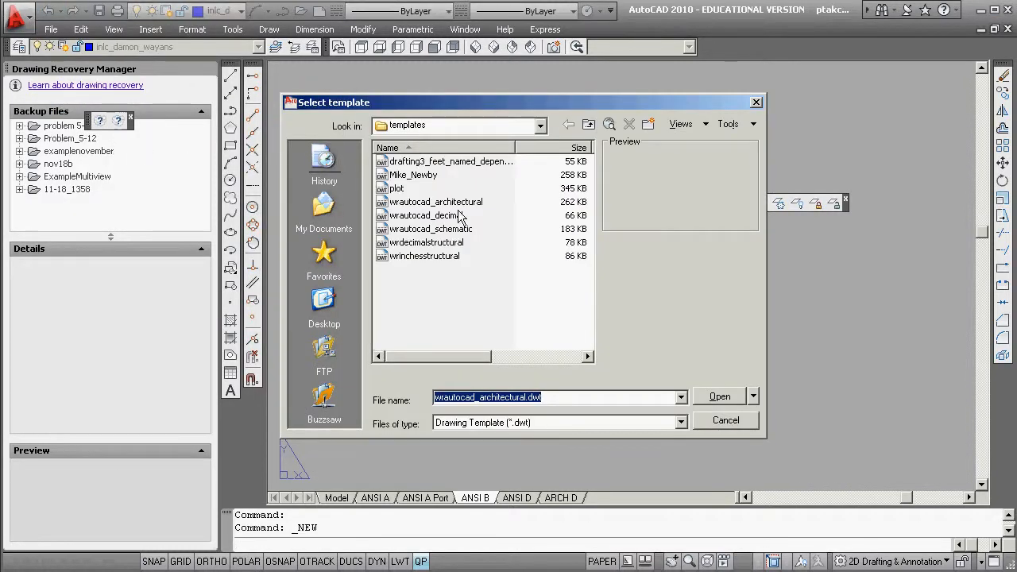
{"action": "left_click", "coordinate": [708, 424]}
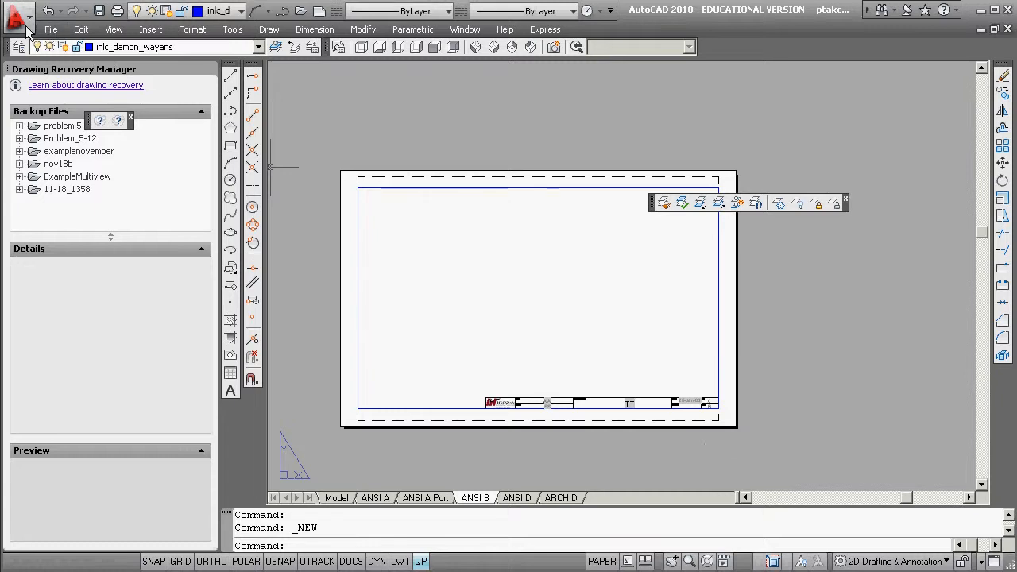
Step: Create a sheet set named ptakcompile1 using existing drawings, without adding any layouts
{"action": "left_click", "coordinate": [22, 23]}
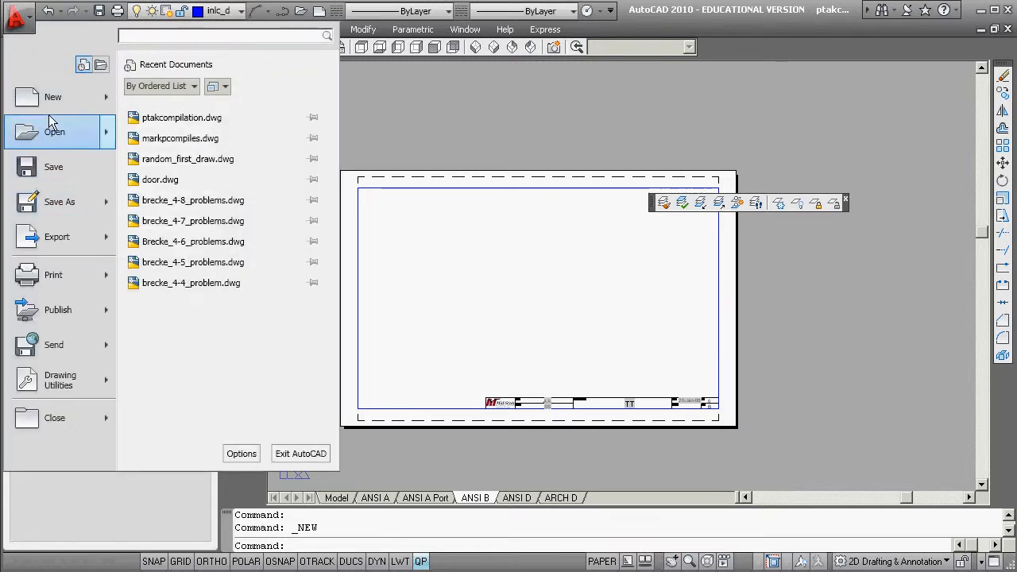
{"action": "mouse_move", "coordinate": [107, 106]}
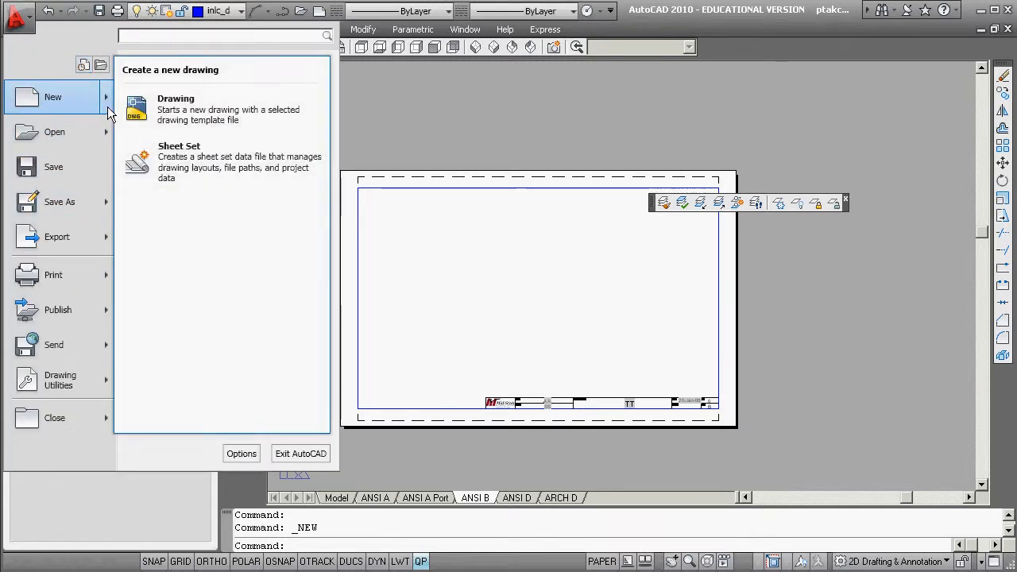
{"action": "left_click", "coordinate": [159, 164]}
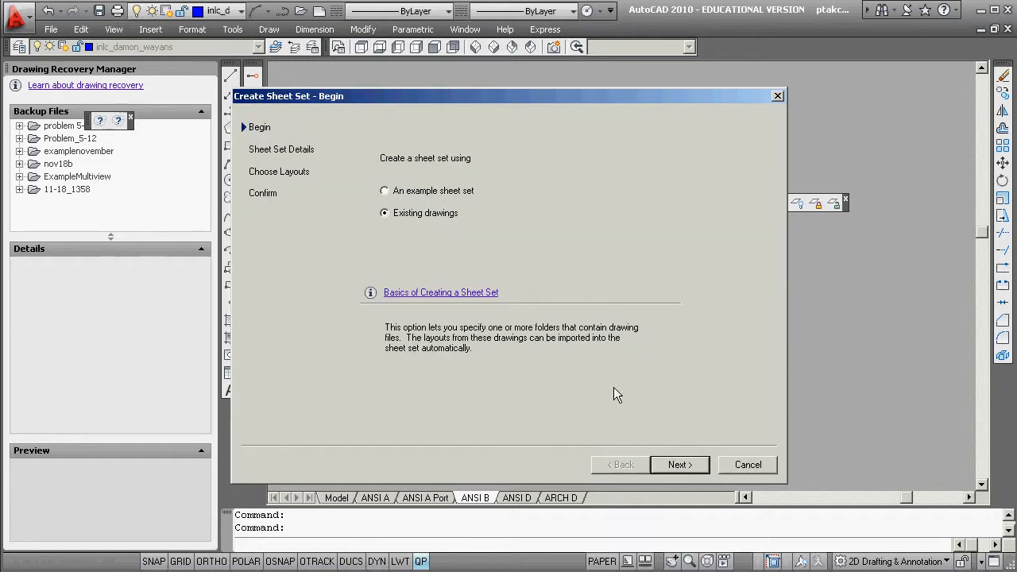
{"action": "left_click", "coordinate": [688, 471]}
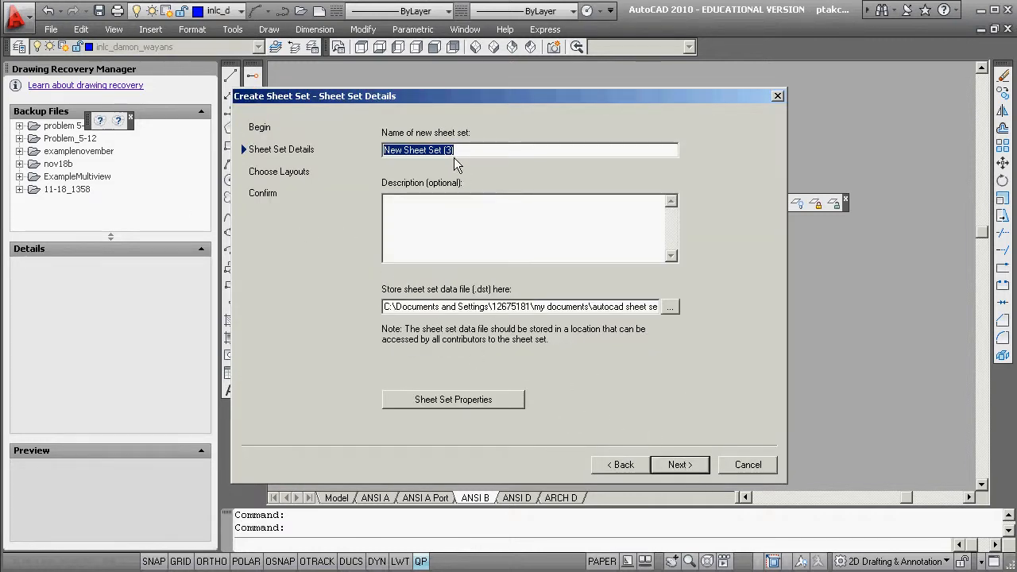
{"action": "left_click_drag", "start_coordinate": [455, 153], "coordinate": [301, 136]}
{"action": "type", "text": "pta"}
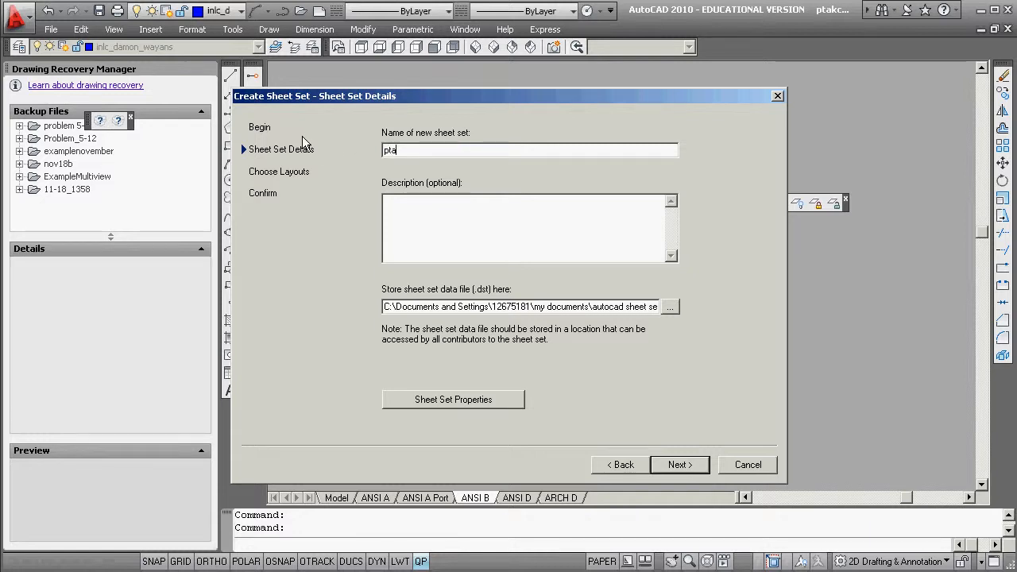
{"action": "type", "text": "kcompile1"}
{"action": "left_click", "coordinate": [666, 471]}
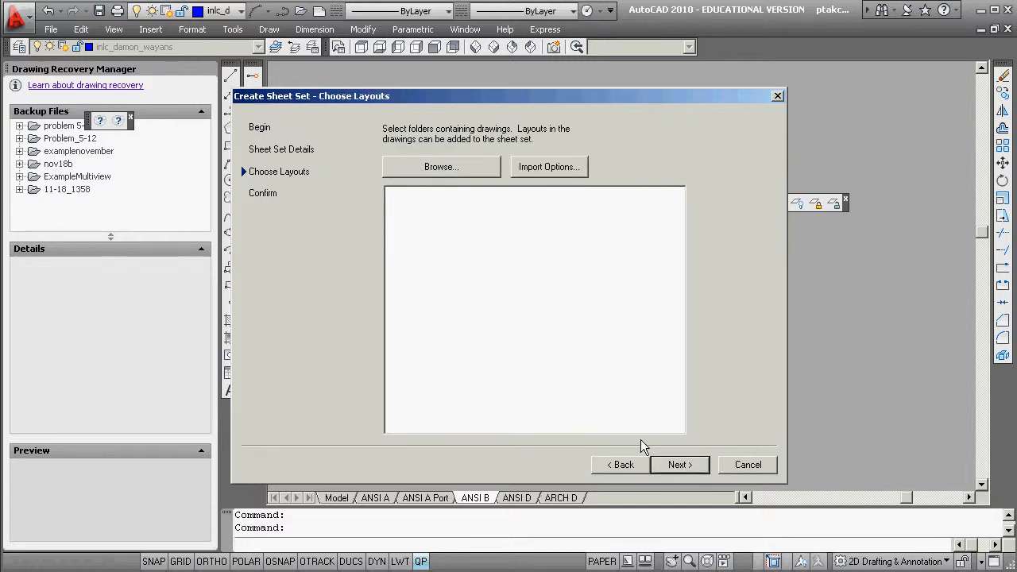
{"action": "left_click", "coordinate": [690, 471]}
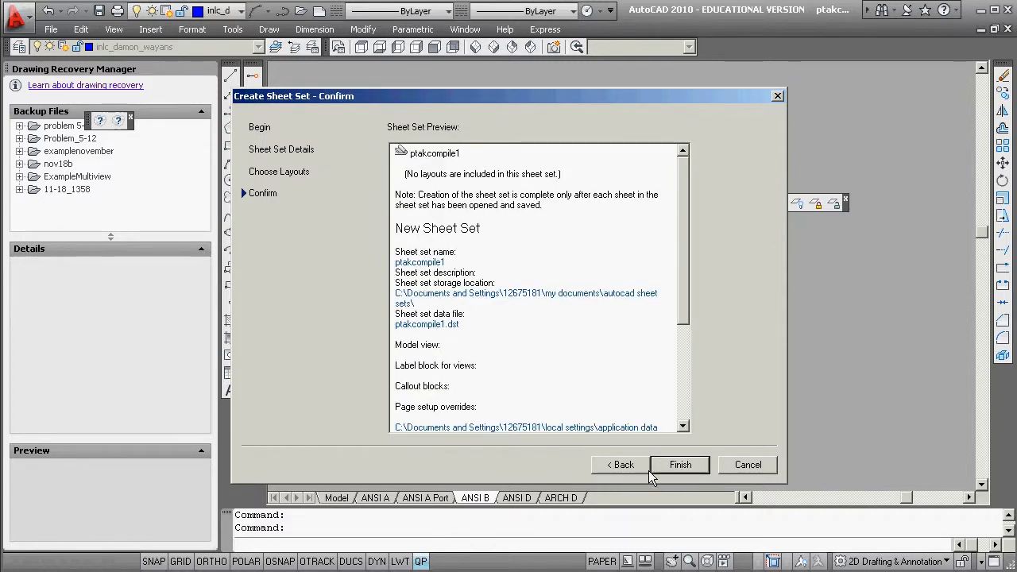
{"action": "left_click", "coordinate": [681, 467]}
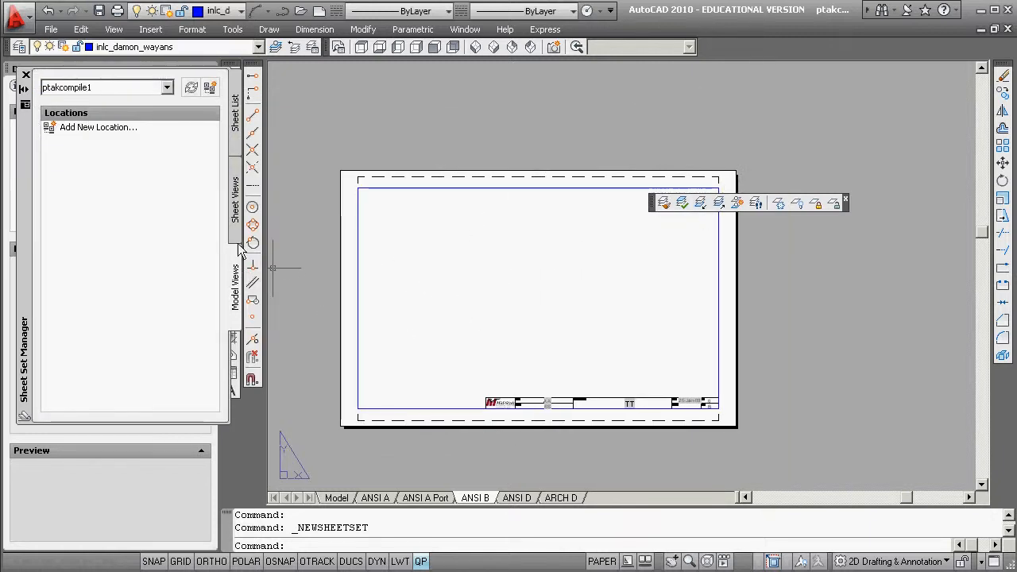
Step: Add the fifth student folder inside submittal as a resource drawing location in the sheet set's model views
{"action": "left_click", "coordinate": [236, 205]}
{"action": "left_click", "coordinate": [237, 127]}
{"action": "left_click", "coordinate": [237, 205]}
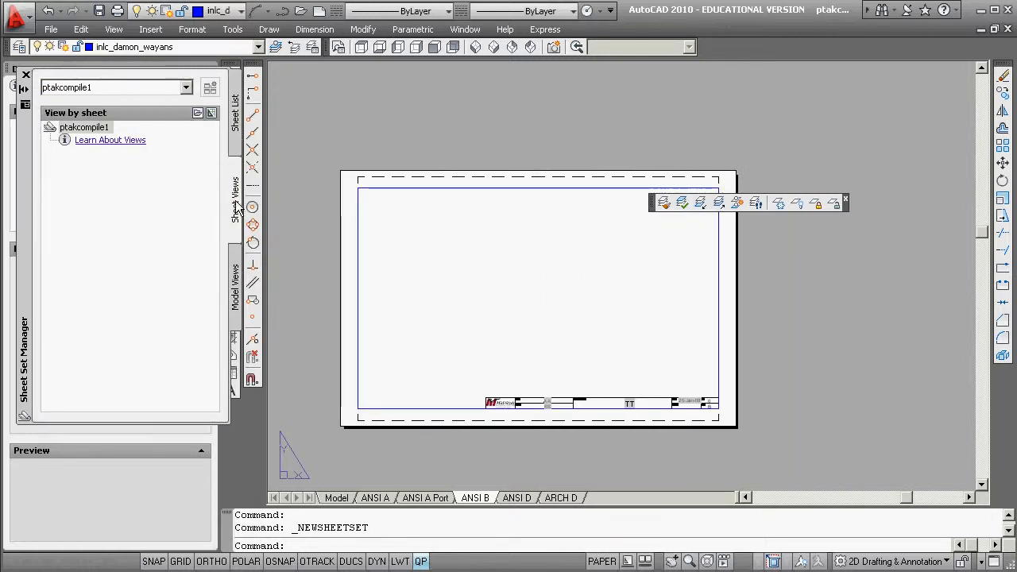
{"action": "left_click", "coordinate": [239, 266]}
{"action": "left_click", "coordinate": [63, 133]}
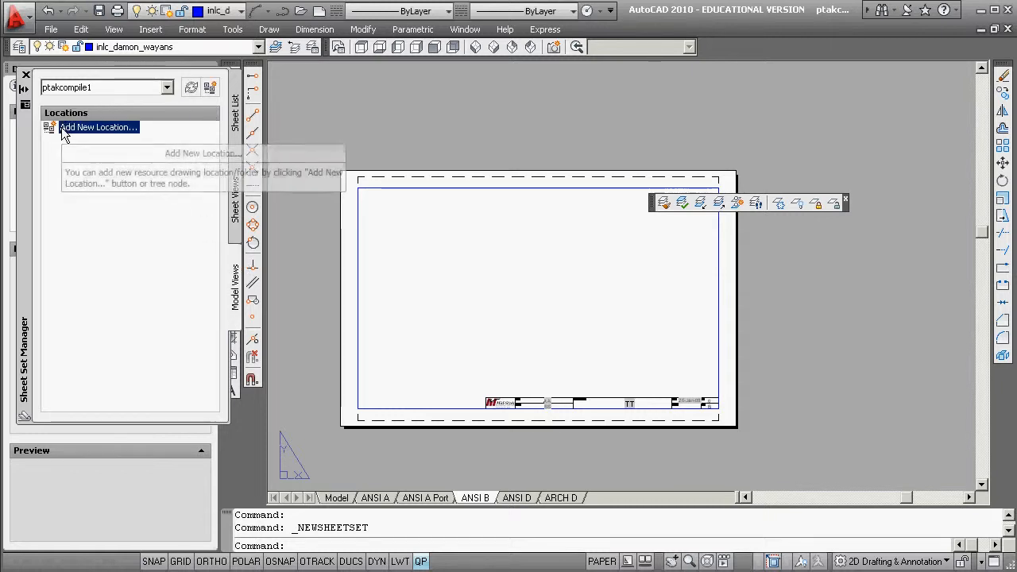
{"action": "right_click", "coordinate": [64, 133]}
{"action": "left_click", "coordinate": [89, 140]}
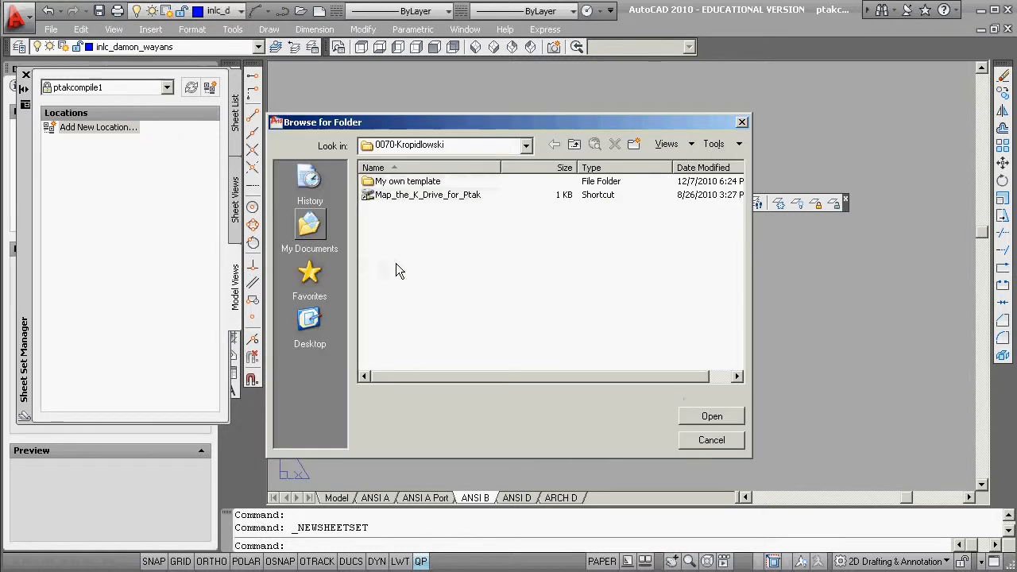
{"action": "left_click", "coordinate": [575, 144]}
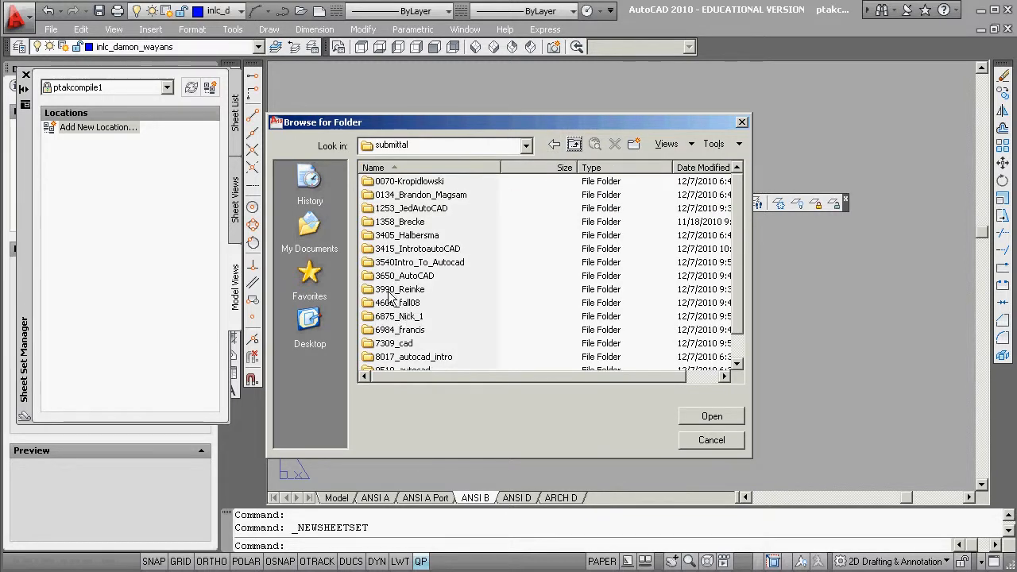
{"action": "double_click", "coordinate": [368, 236]}
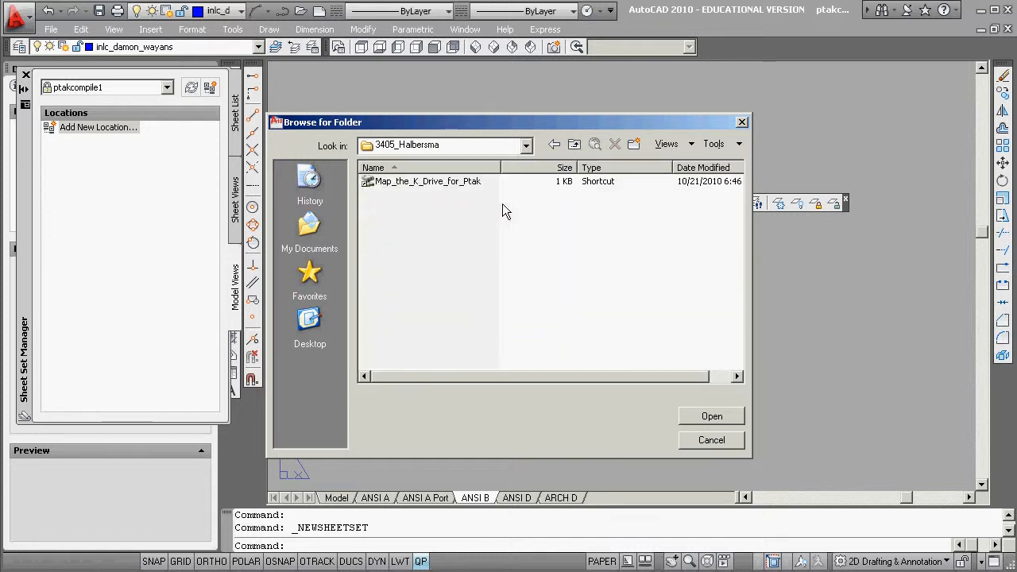
{"action": "left_click", "coordinate": [712, 415]}
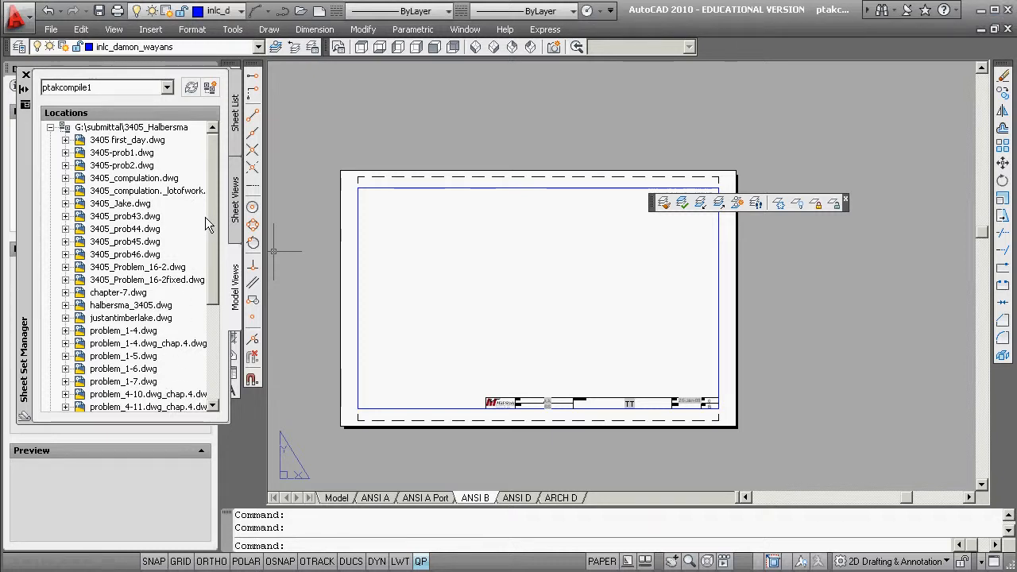
{"action": "mouse_move", "coordinate": [205, 225]}
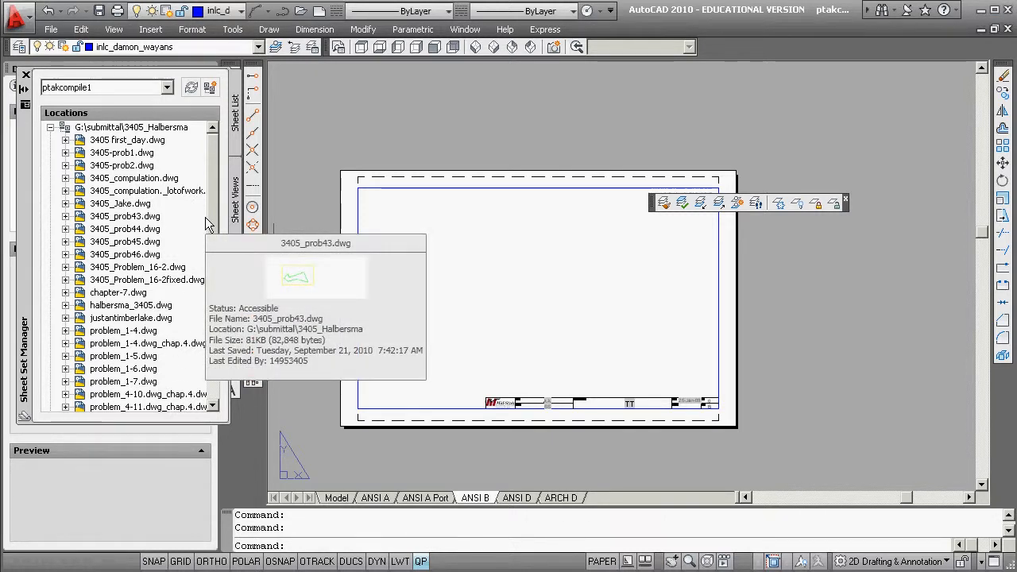
Step: Place the plotview model view of 3405-prob1.dwg at 1:4 in the upper-left corner of the ANSI B border
{"action": "left_click", "coordinate": [65, 140]}
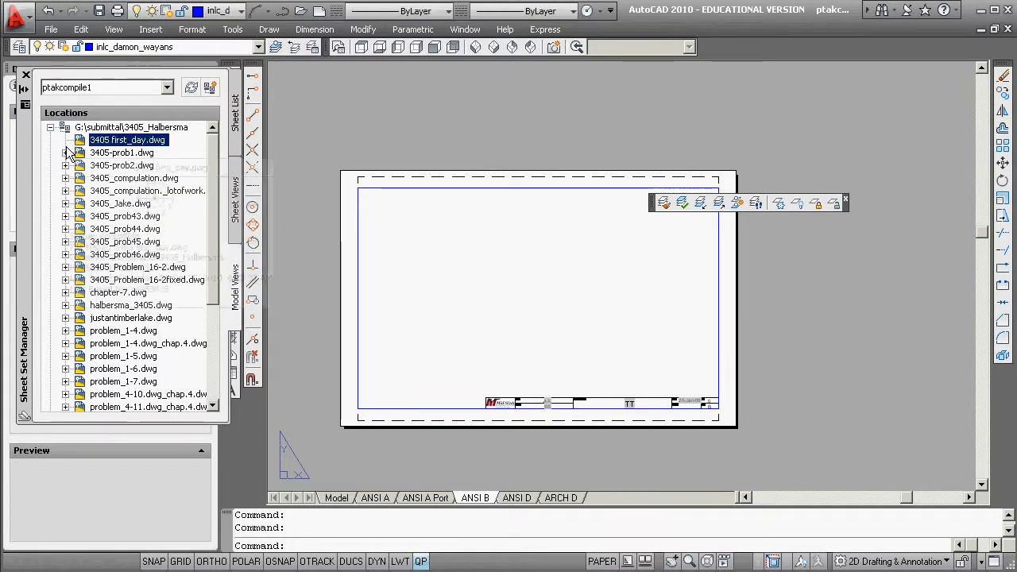
{"action": "left_click", "coordinate": [66, 153]}
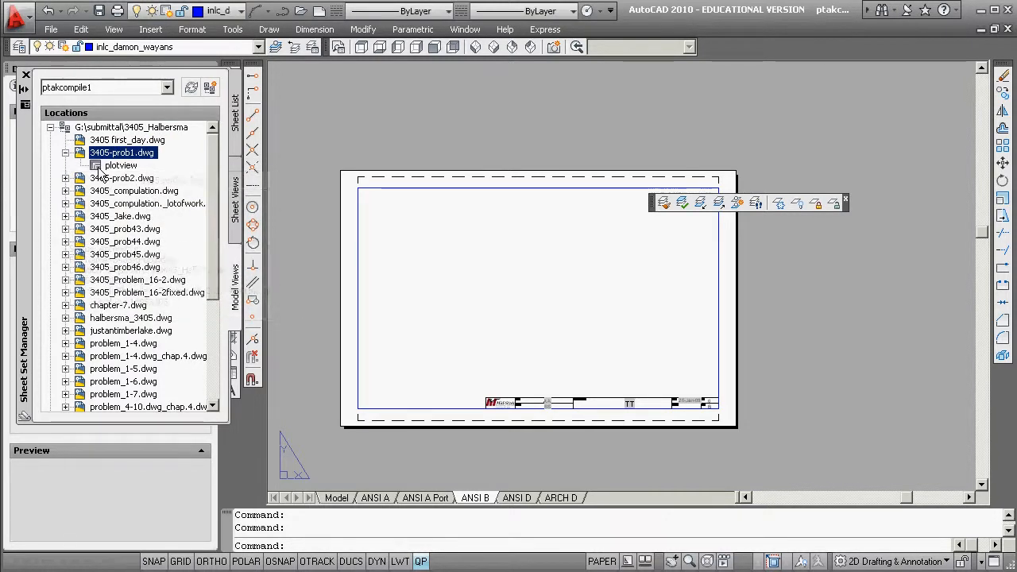
{"action": "left_click_drag", "start_coordinate": [120, 166], "coordinate": [414, 216]}
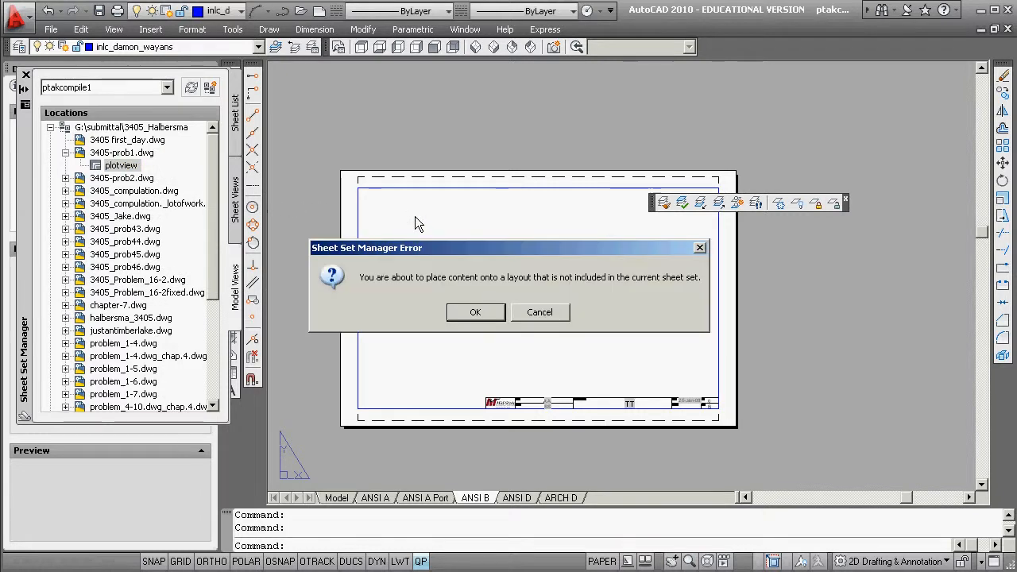
{"action": "left_click", "coordinate": [469, 311]}
{"action": "right_click", "coordinate": [426, 264]}
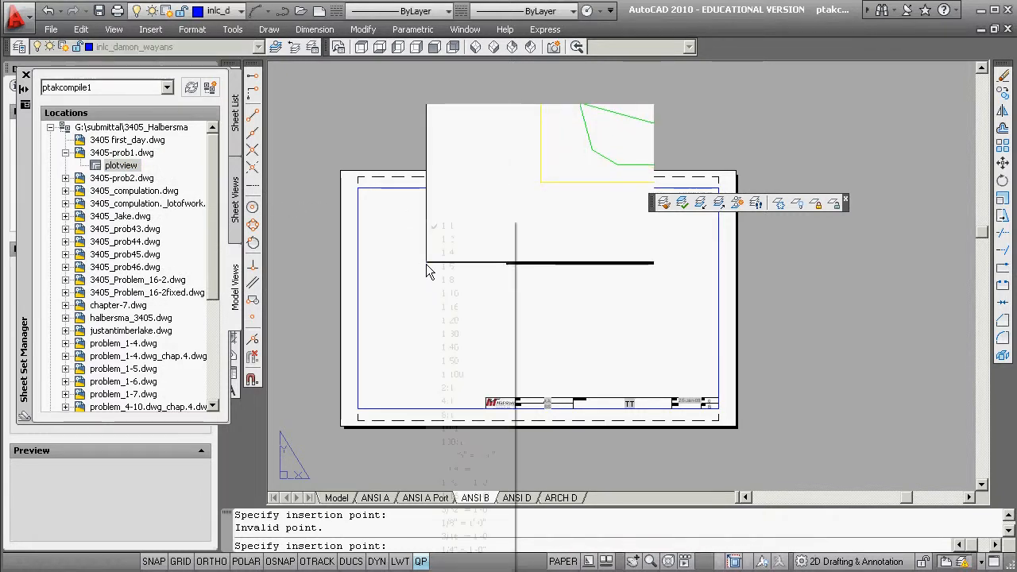
{"action": "left_click", "coordinate": [432, 248]}
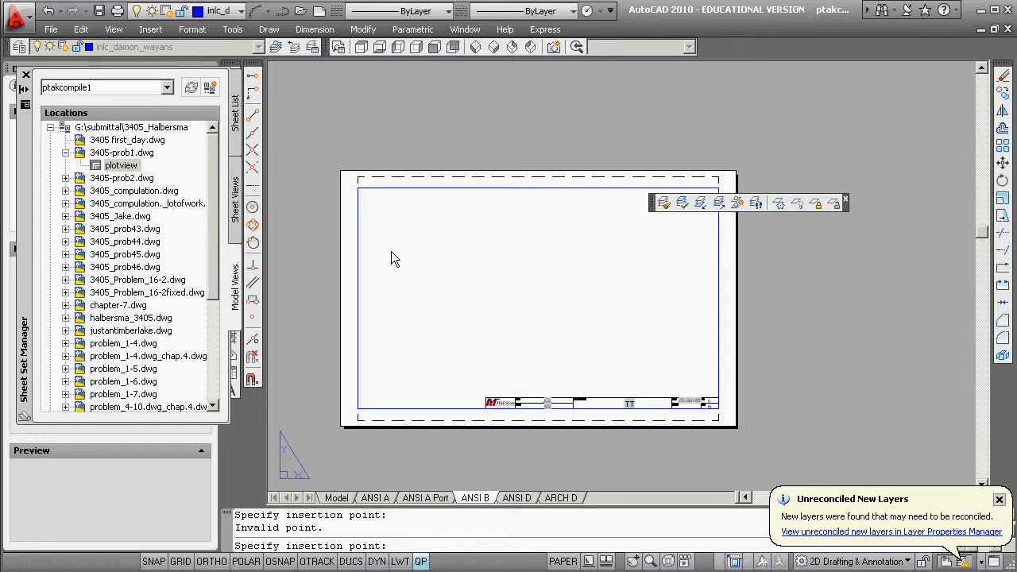
{"action": "left_click", "coordinate": [369, 236]}
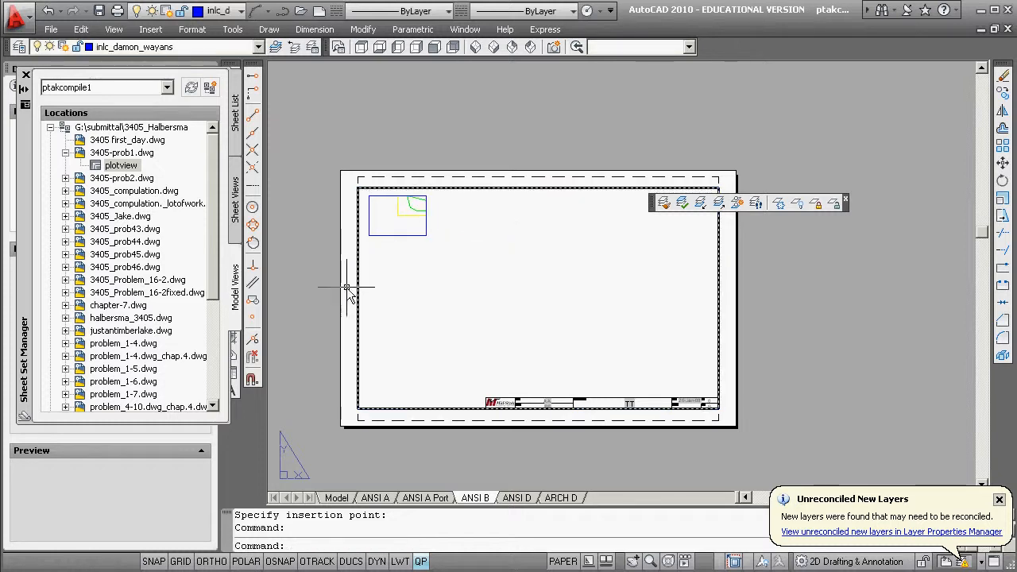
Step: Place the plotview of the drawing listed just before 3405_prob43.dwg at 1:4, to the right of the first view
{"action": "left_click", "coordinate": [85, 178]}
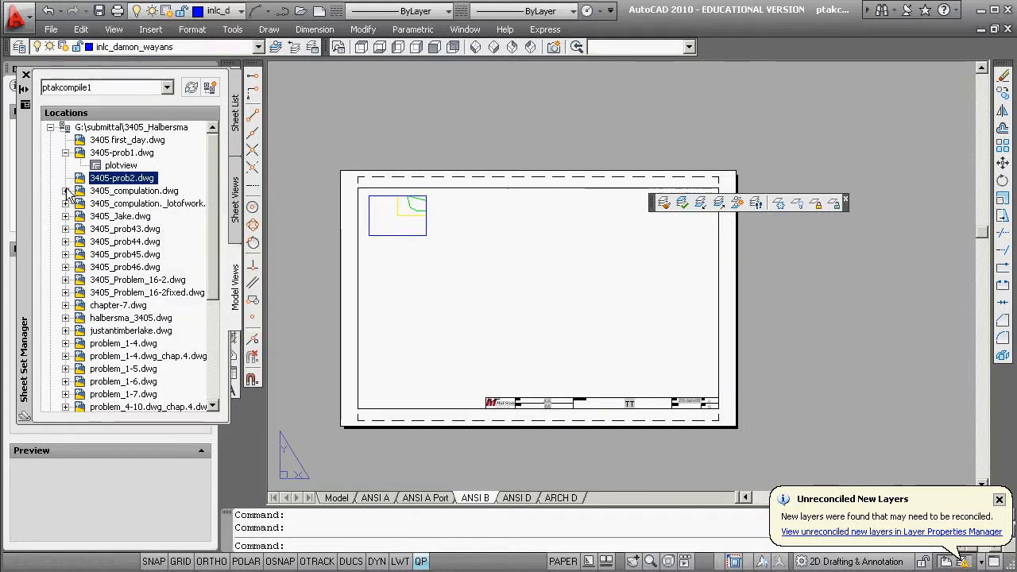
{"action": "left_click", "coordinate": [66, 191]}
{"action": "left_click", "coordinate": [65, 205]}
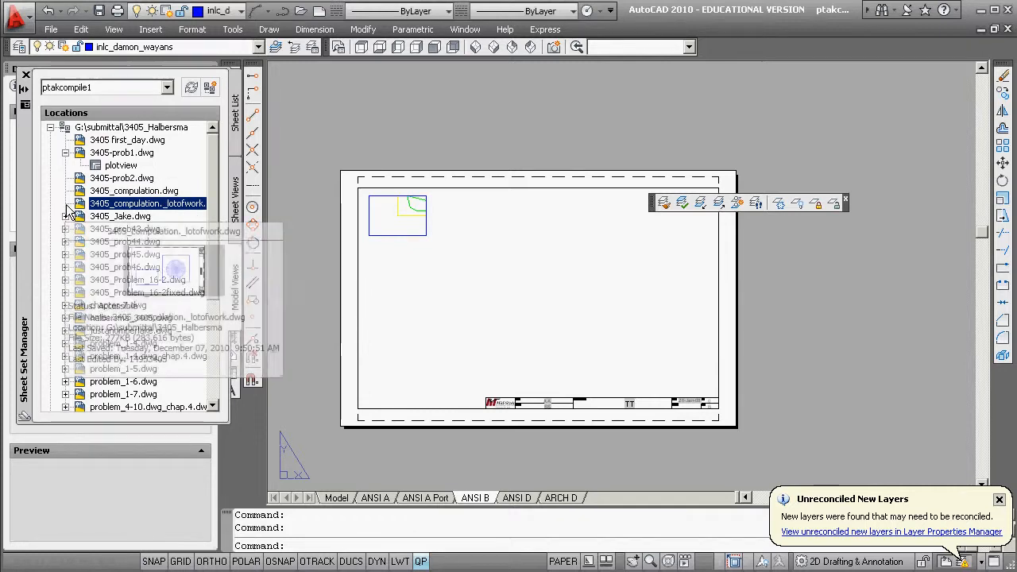
{"action": "left_click", "coordinate": [65, 217]}
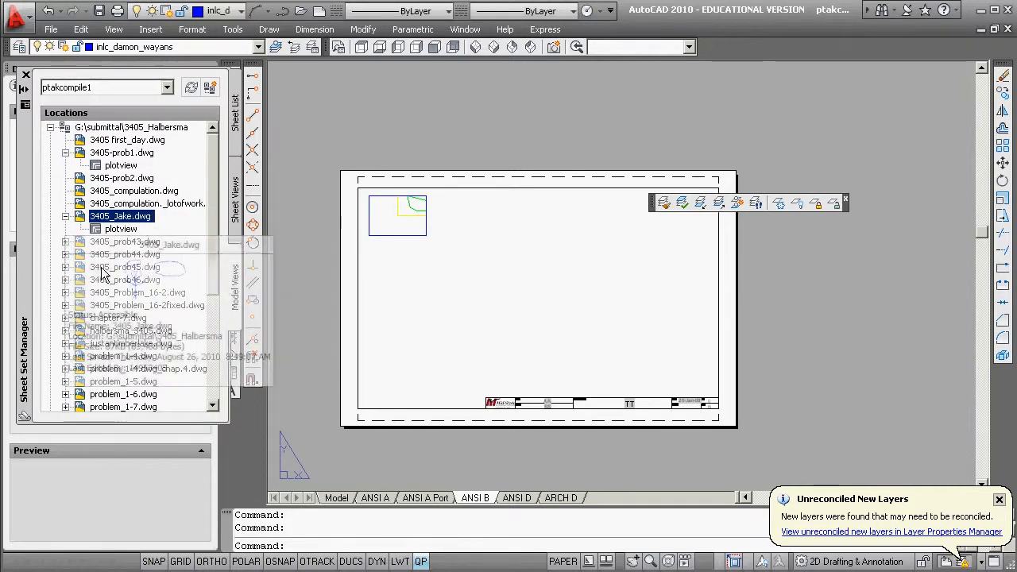
{"action": "left_click_drag", "start_coordinate": [119, 229], "coordinate": [494, 240]}
{"action": "left_click", "coordinate": [475, 311]}
{"action": "right_click", "coordinate": [470, 263]}
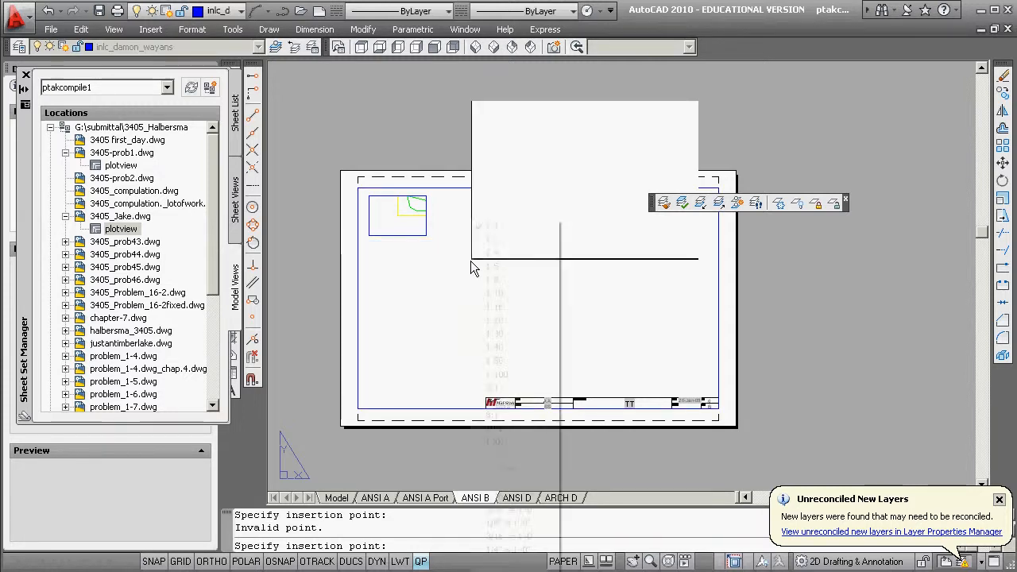
{"action": "left_click", "coordinate": [488, 254]}
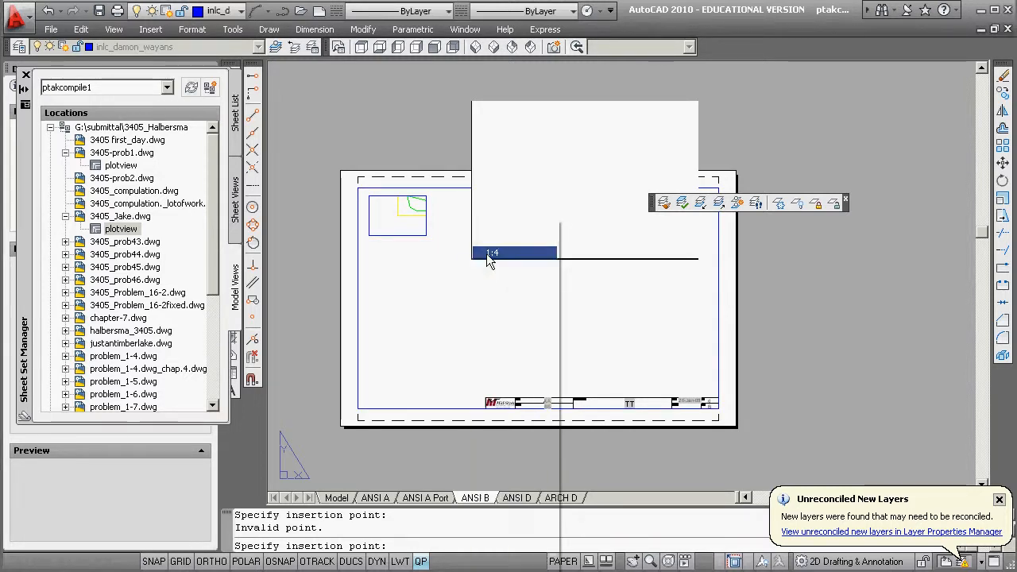
{"action": "left_click", "coordinate": [437, 244]}
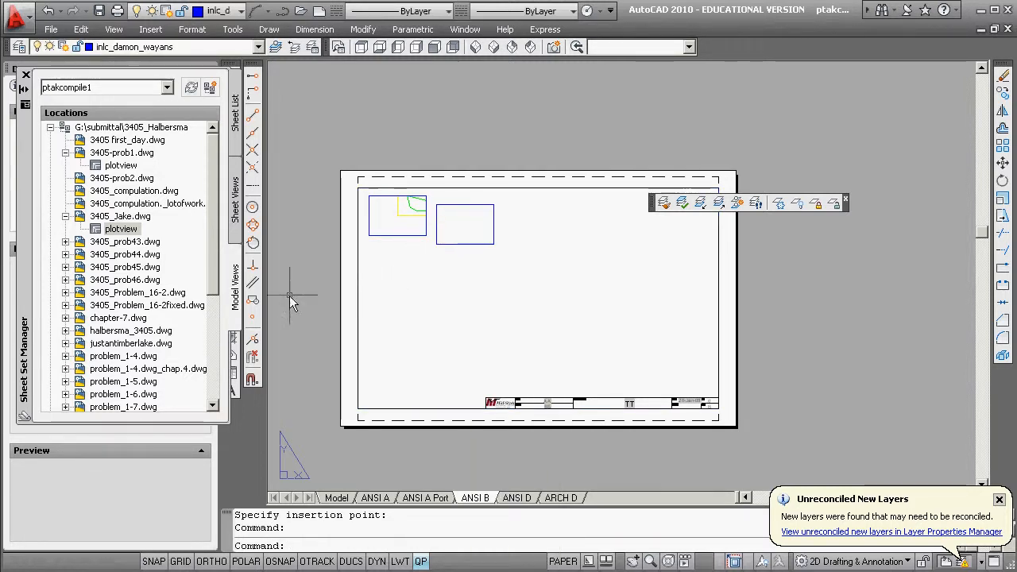
Step: Place the polotview model view of 3405_prob43.dwg at 1:10 as the third view in the sheet's upper row
{"action": "left_click", "coordinate": [65, 241]}
{"action": "mouse_move", "coordinate": [99, 273]}
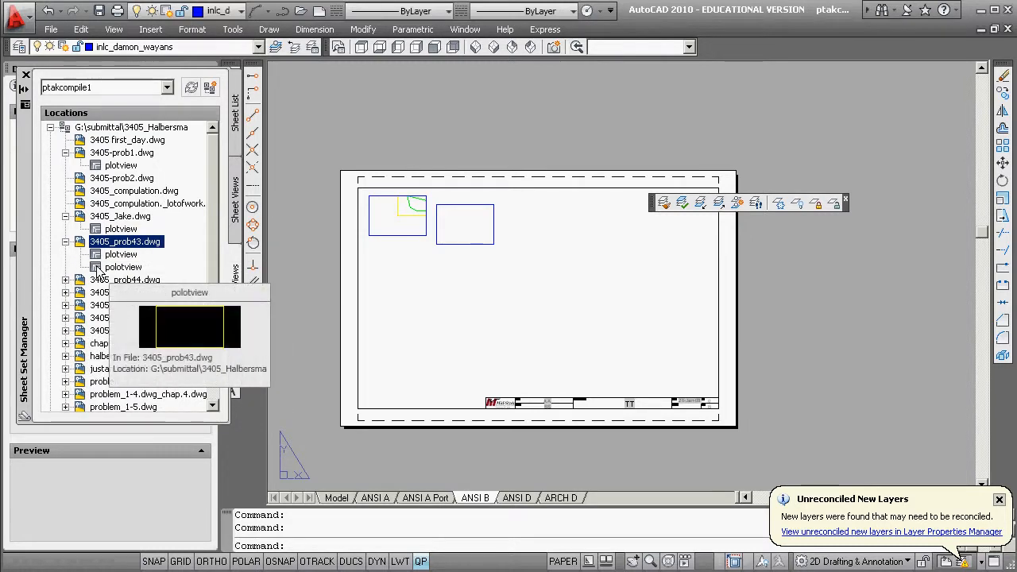
{"action": "left_click", "coordinate": [66, 280]}
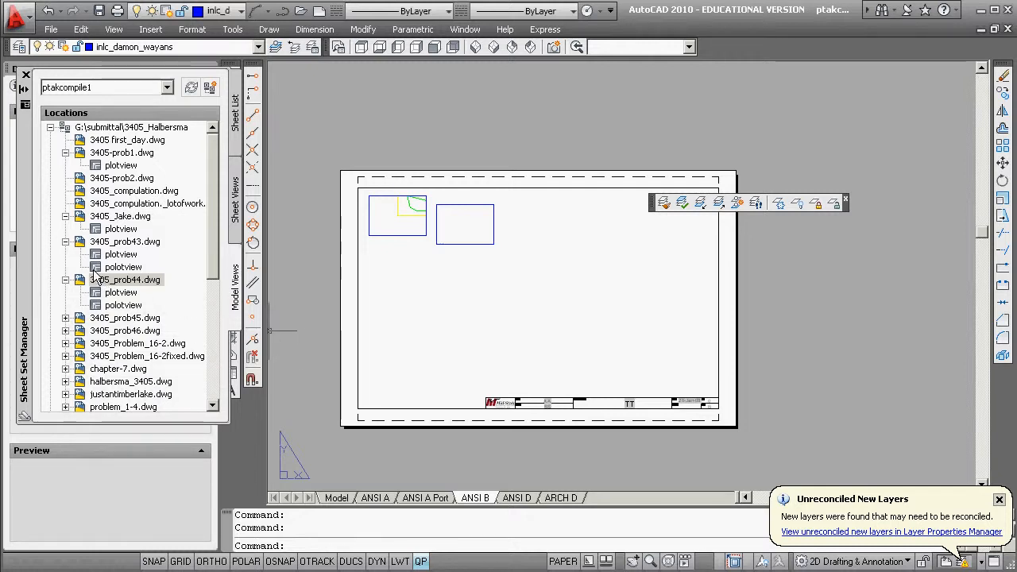
{"action": "left_click_drag", "start_coordinate": [123, 267], "coordinate": [521, 229]}
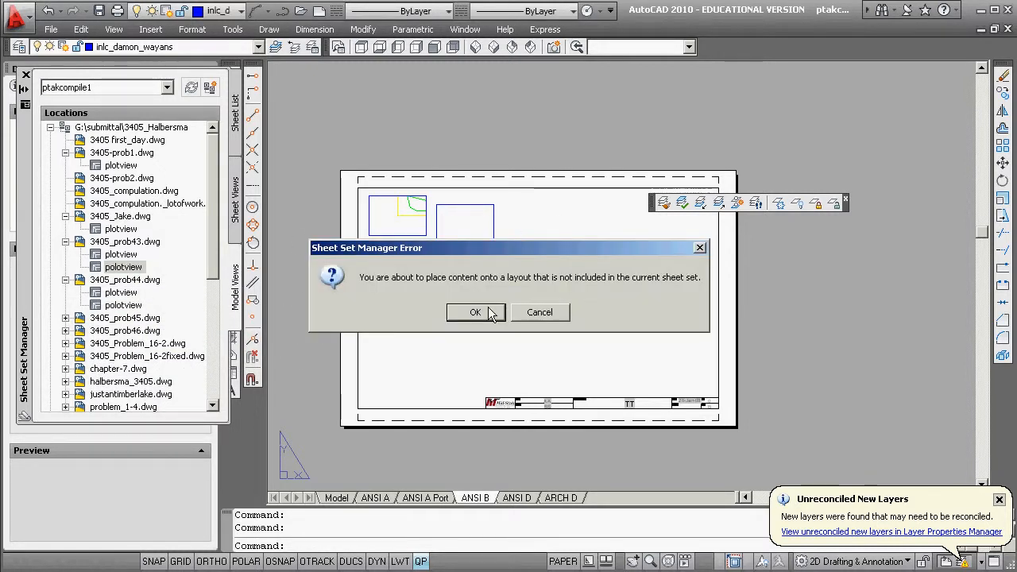
{"action": "left_click", "coordinate": [475, 312]}
{"action": "right_click", "coordinate": [523, 255]}
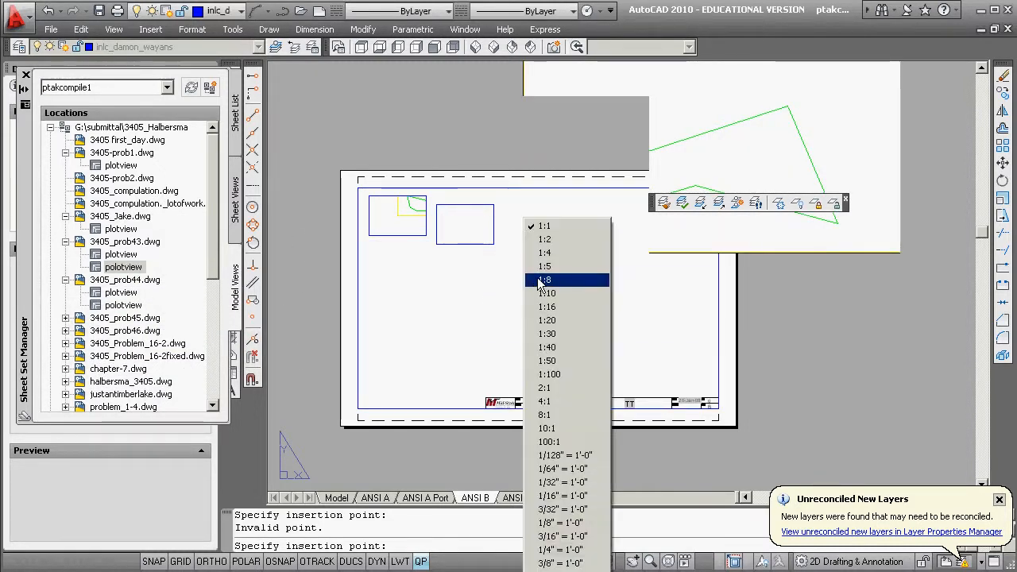
{"action": "left_click", "coordinate": [547, 293]}
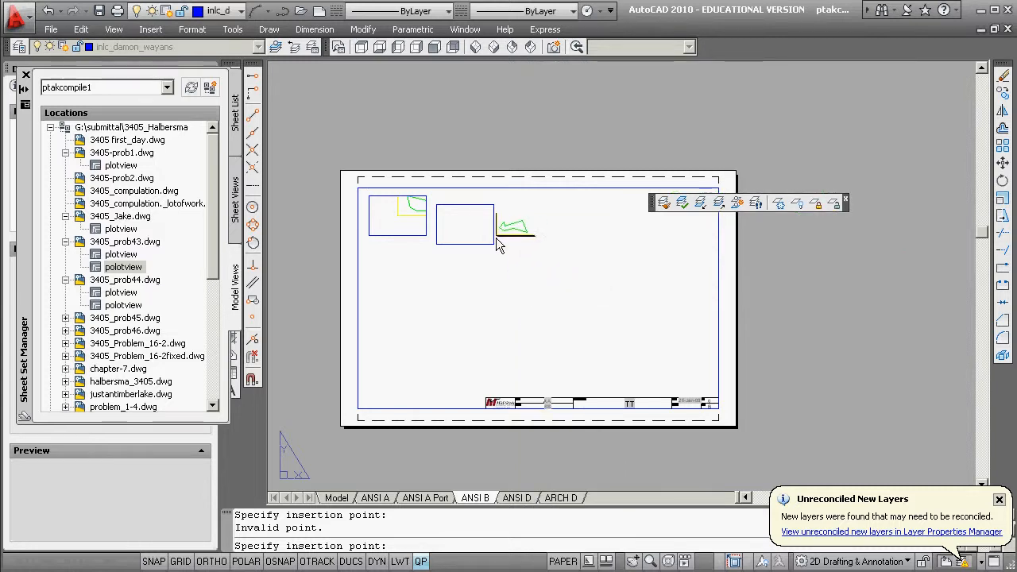
{"action": "left_click", "coordinate": [497, 241]}
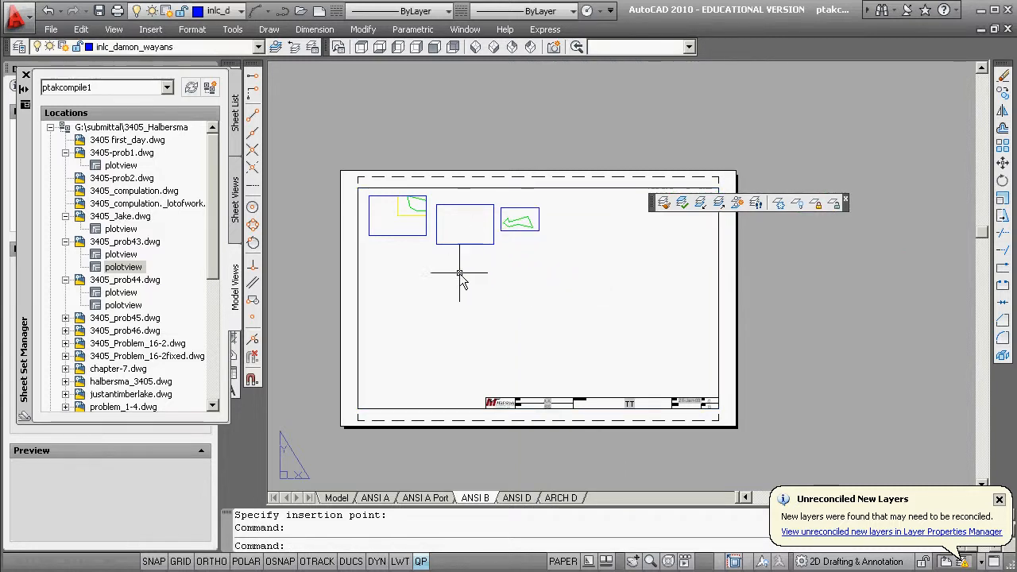
Step: Place the polotview model view of 3405_prob45.dwg at 1:10 as the fourth view in the sheet's upper row
{"action": "double_click", "coordinate": [111, 318]}
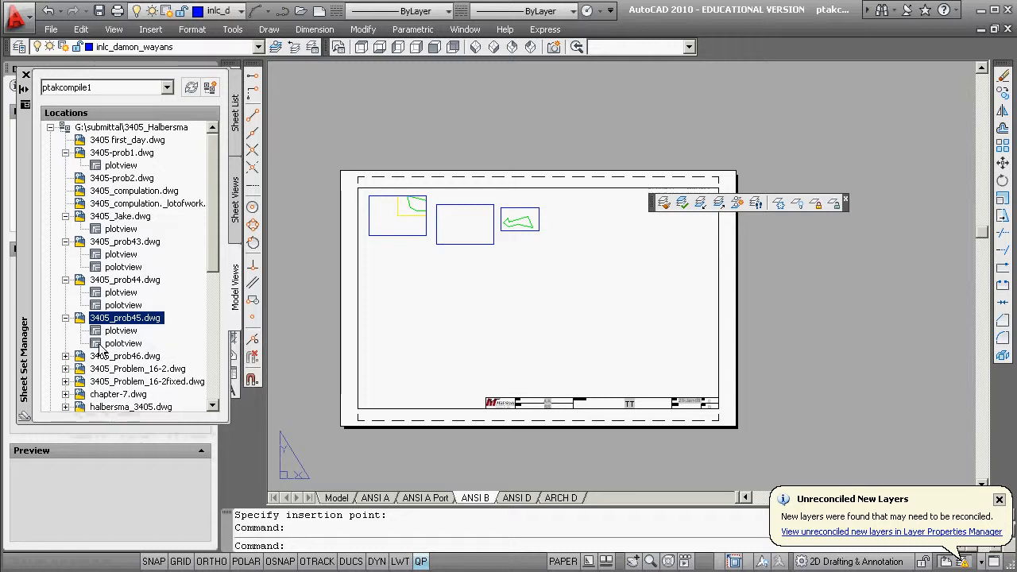
{"action": "left_click_drag", "start_coordinate": [111, 343], "coordinate": [580, 248]}
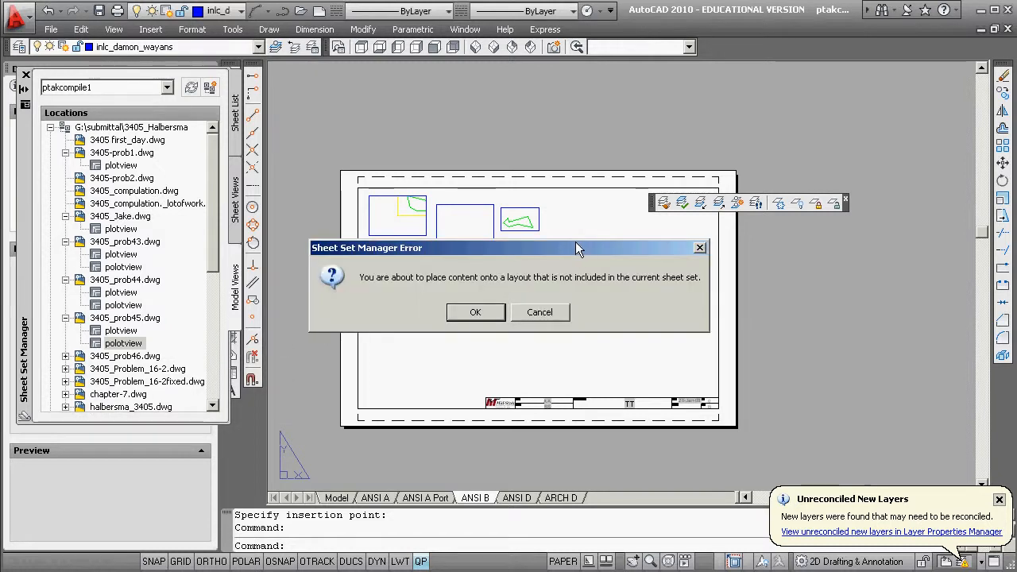
{"action": "left_click", "coordinate": [476, 312]}
{"action": "right_click", "coordinate": [541, 267]}
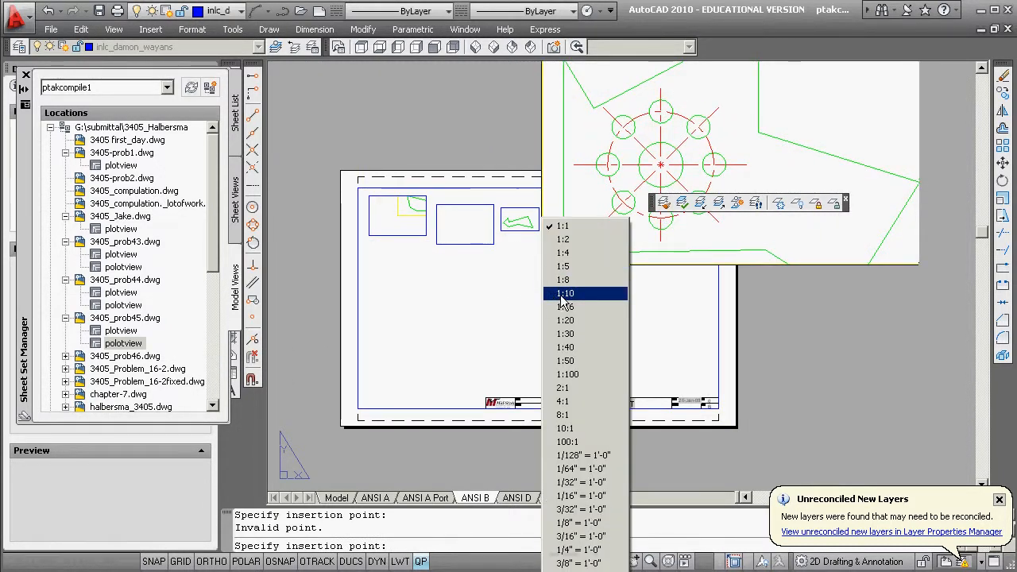
{"action": "left_click", "coordinate": [563, 294]}
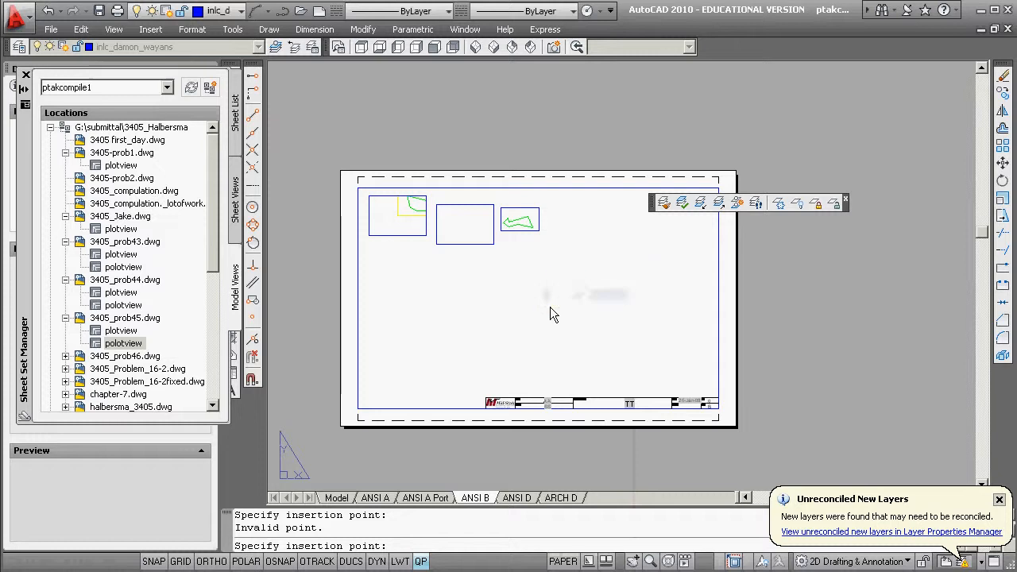
{"action": "left_click", "coordinate": [546, 230]}
Step: Place the polotview model view of 3405_prob46.dwg at 1:10 below the first view, starting a second row
{"action": "left_click", "coordinate": [66, 357]}
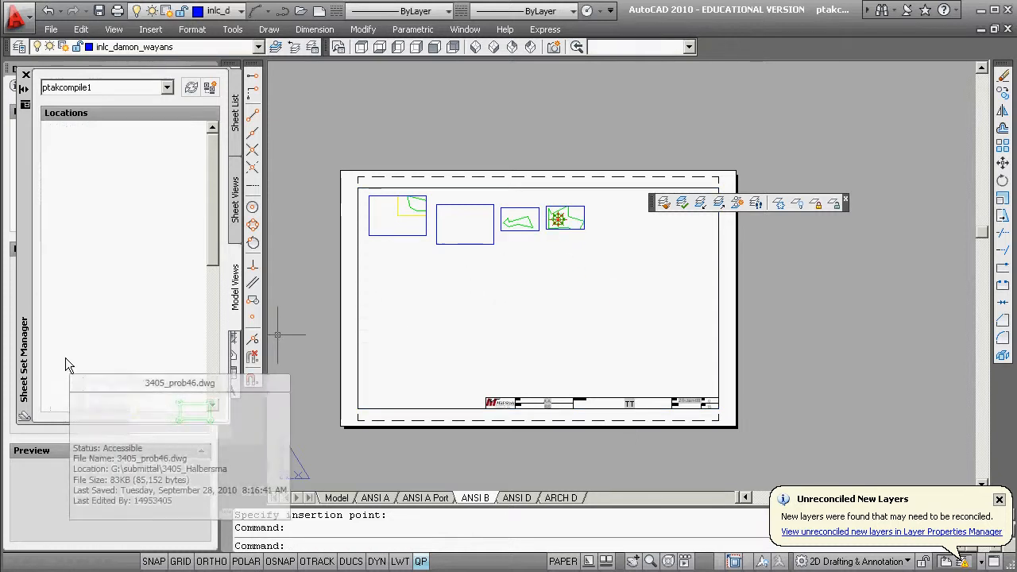
{"action": "left_click_drag", "start_coordinate": [95, 384], "coordinate": [412, 289]}
{"action": "left_click", "coordinate": [478, 314]}
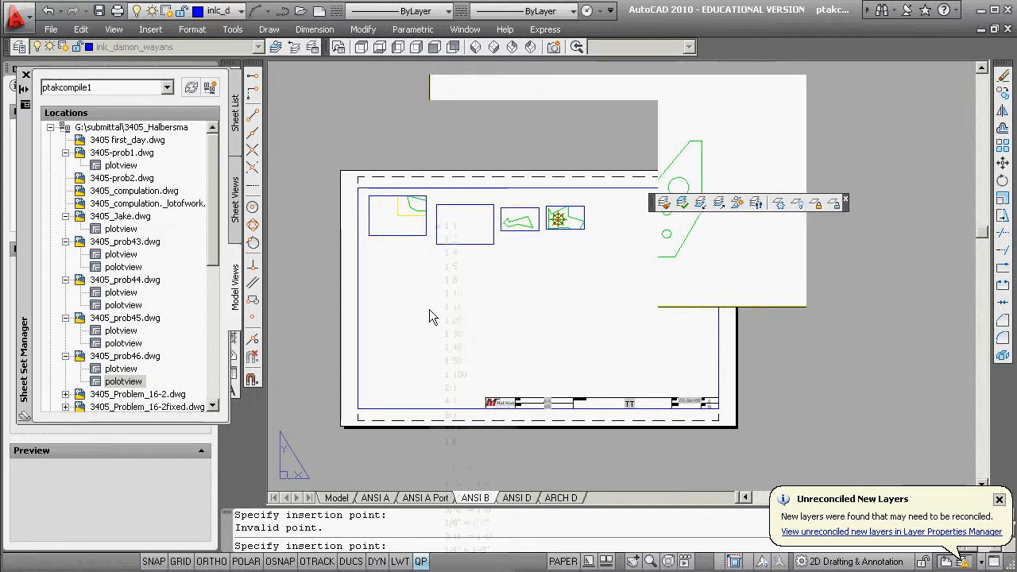
{"action": "right_click", "coordinate": [429, 311]}
{"action": "left_click", "coordinate": [451, 294]}
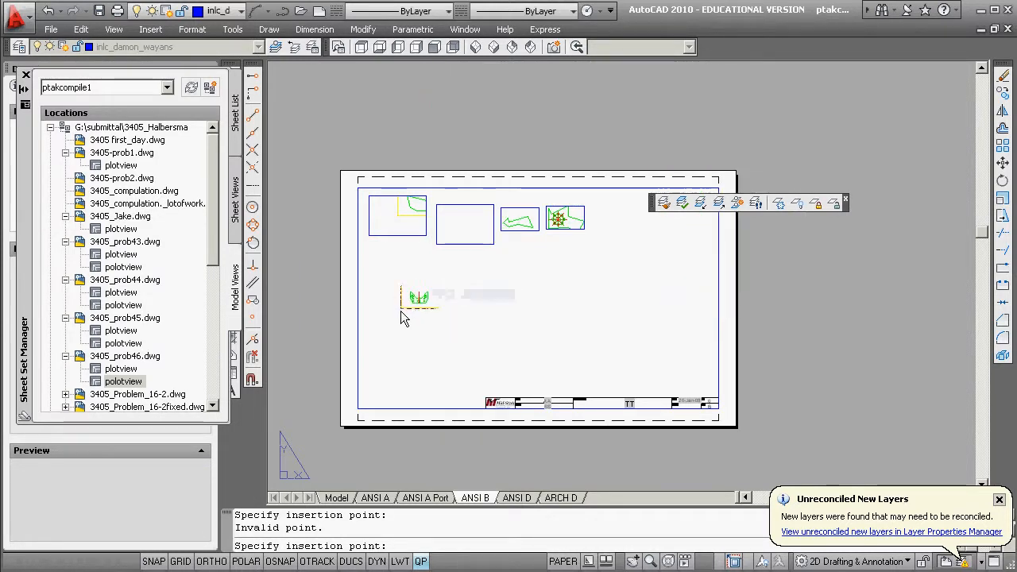
{"action": "left_click", "coordinate": [368, 276]}
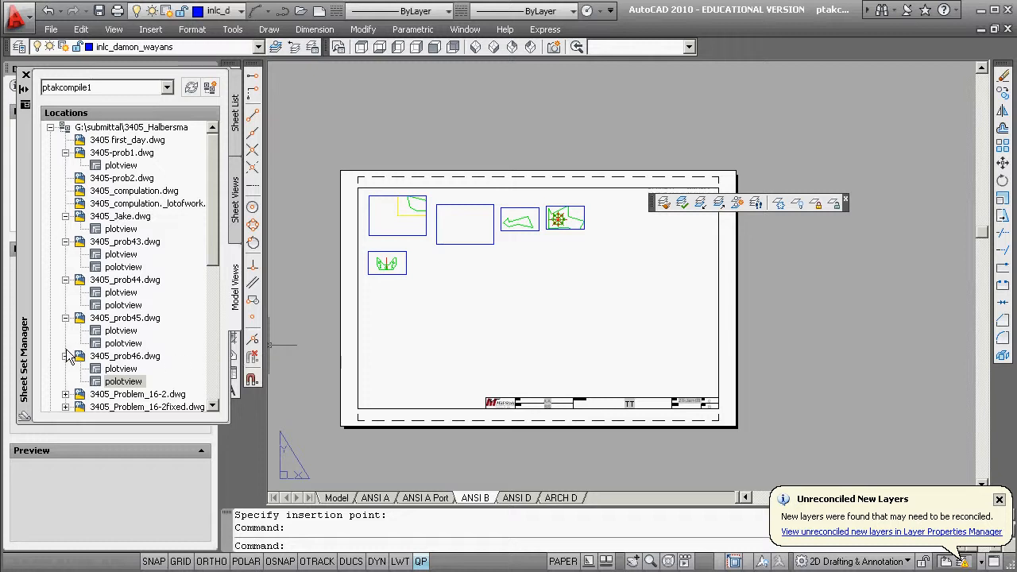
Step: Place the plotview model view of 3405_Problem_16-2.dwg at 1:10 as the second view in the second row
{"action": "left_click_drag", "start_coordinate": [216, 242], "coordinate": [222, 334]}
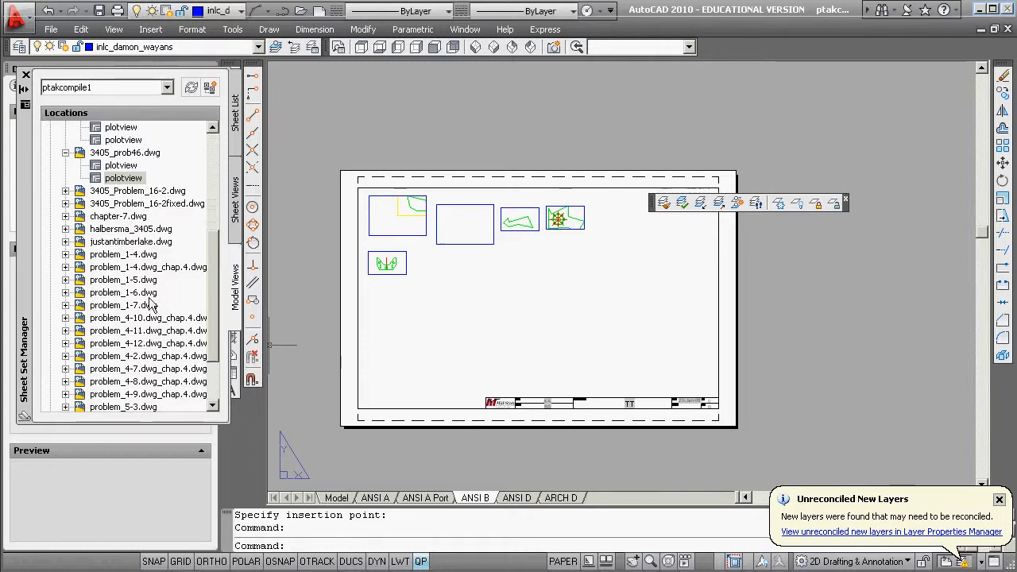
{"action": "left_click", "coordinate": [66, 191]}
{"action": "mouse_move", "coordinate": [102, 205]}
{"action": "left_mouse_down"}
{"action": "mouse_move", "coordinate": [475, 280]}
{"action": "mouse_move", "coordinate": [466, 291]}
{"action": "left_mouse_up"}
{"action": "left_click", "coordinate": [476, 313]}
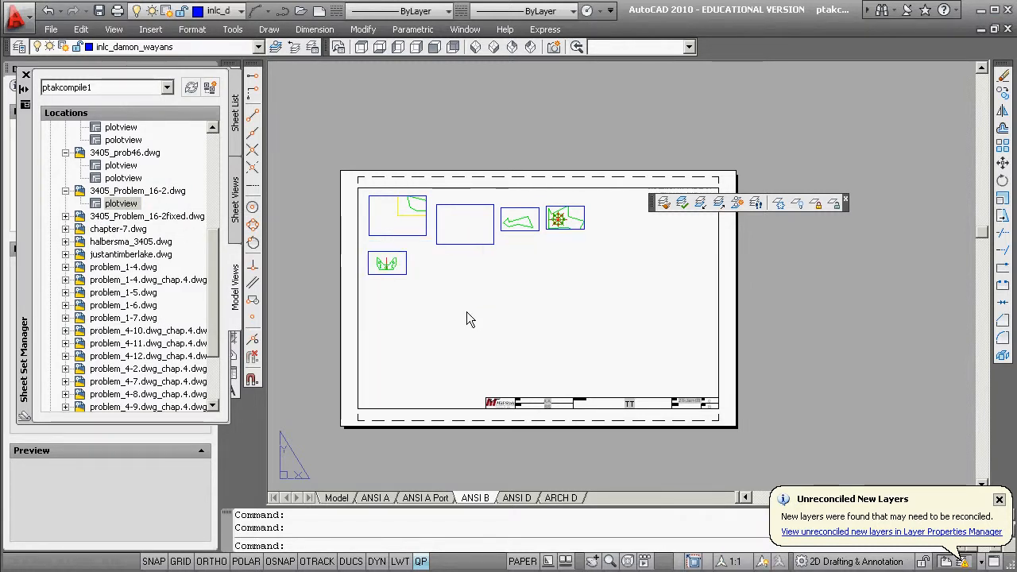
{"action": "right_click", "coordinate": [466, 311]}
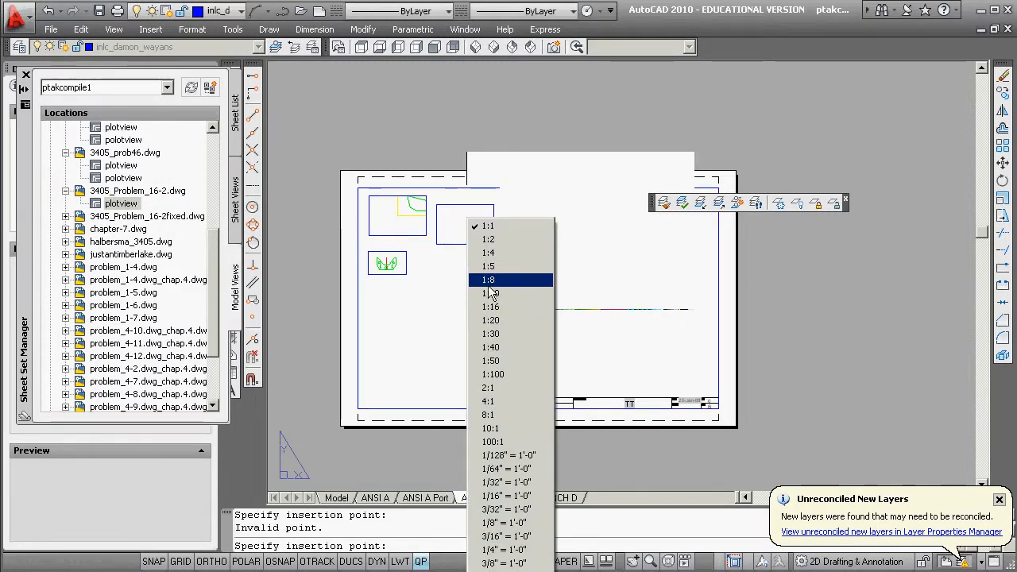
{"action": "left_click", "coordinate": [492, 294]}
{"action": "left_click", "coordinate": [445, 264]}
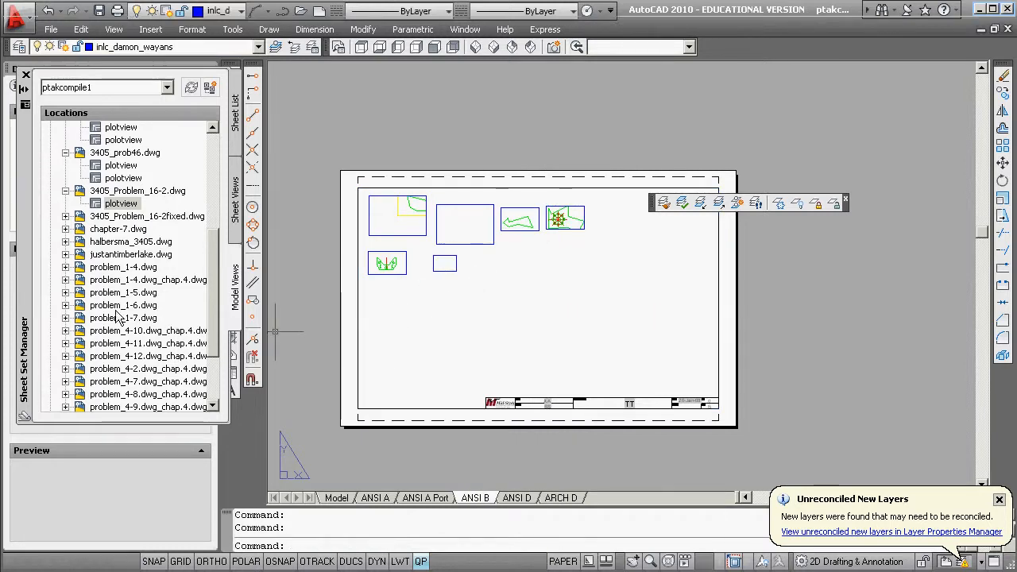
Step: Place the plotview model view of 3405_Problem_16-2fixed.dwg at 1:10 directly right of the 3405_Problem_16-2.dwg view
{"action": "left_click", "coordinate": [65, 216]}
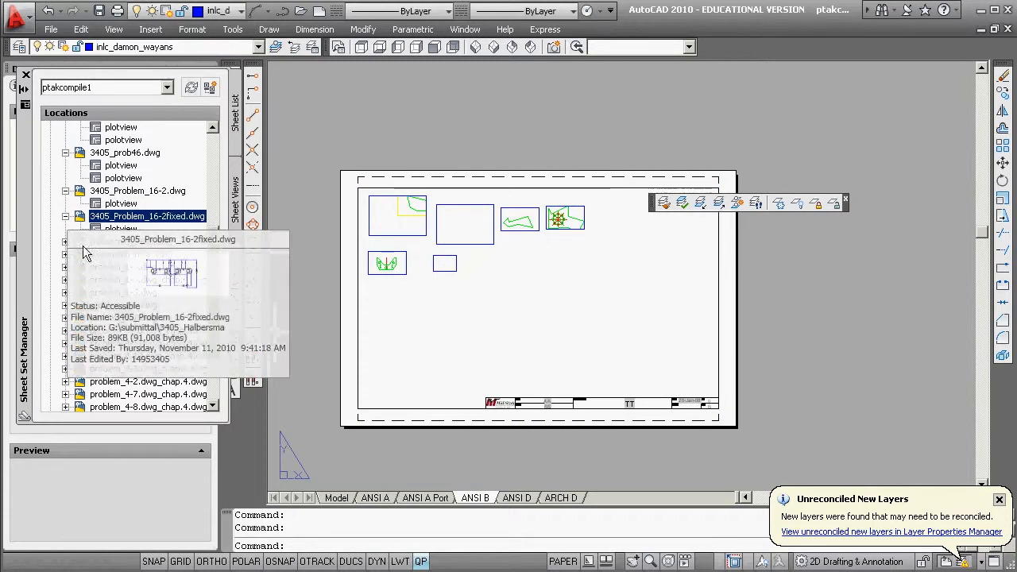
{"action": "left_click_drag", "start_coordinate": [119, 229], "coordinate": [480, 270]}
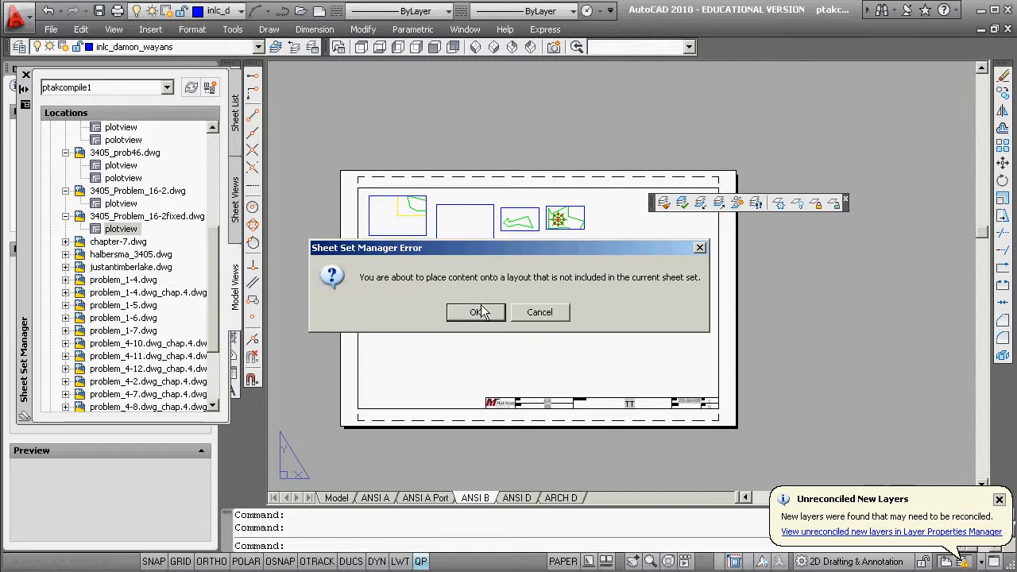
{"action": "left_click", "coordinate": [481, 309]}
{"action": "right_click", "coordinate": [481, 303]}
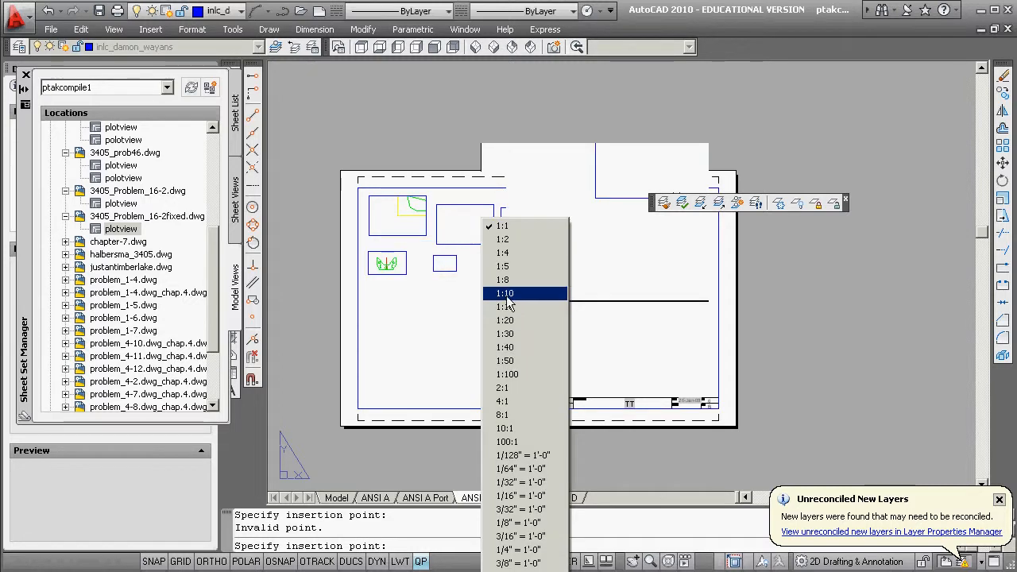
{"action": "left_click", "coordinate": [502, 309]}
{"action": "left_click", "coordinate": [465, 283]}
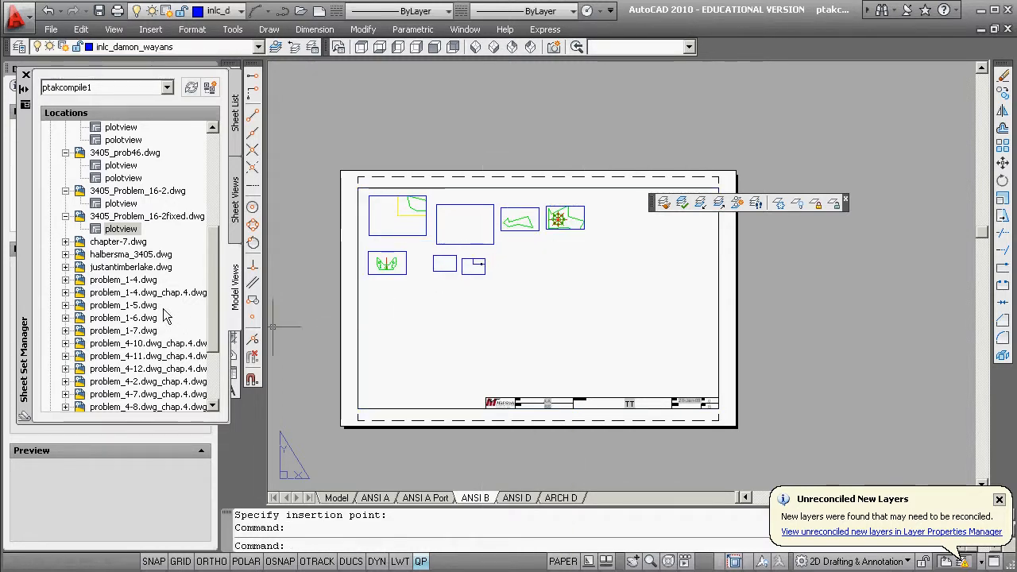
Step: Place the plotview model view of chapter-7.dwg at 1:10 as the fourth view in the second row
{"action": "left_click", "coordinate": [67, 247]}
{"action": "left_click", "coordinate": [66, 242]}
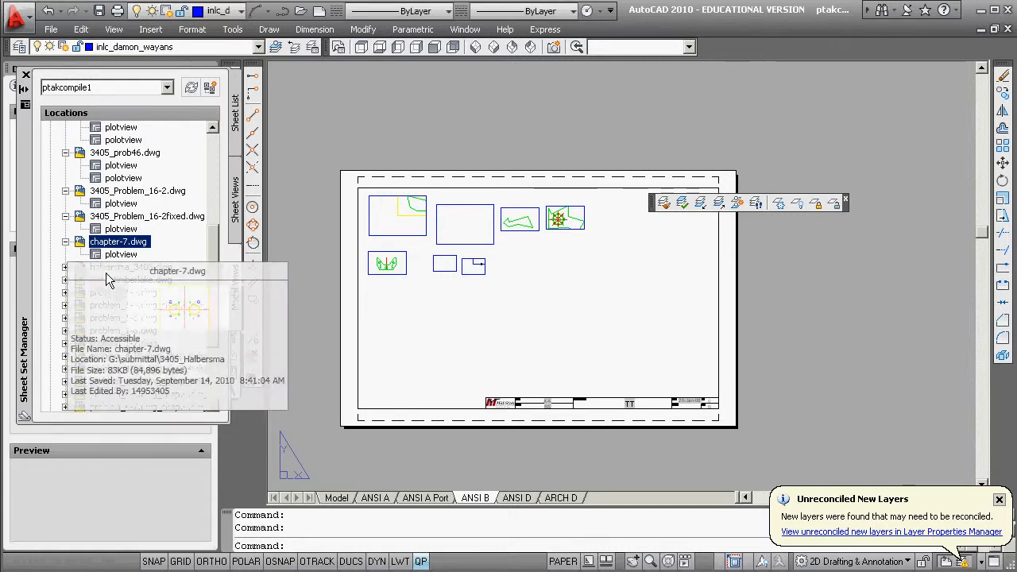
{"action": "left_click_drag", "start_coordinate": [120, 254], "coordinate": [506, 272]}
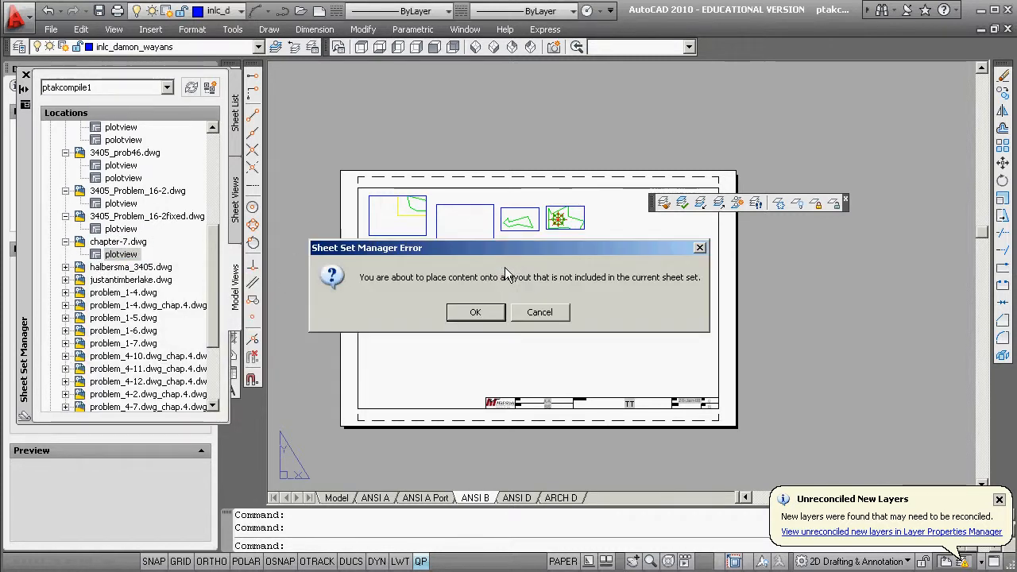
{"action": "left_click", "coordinate": [499, 310]}
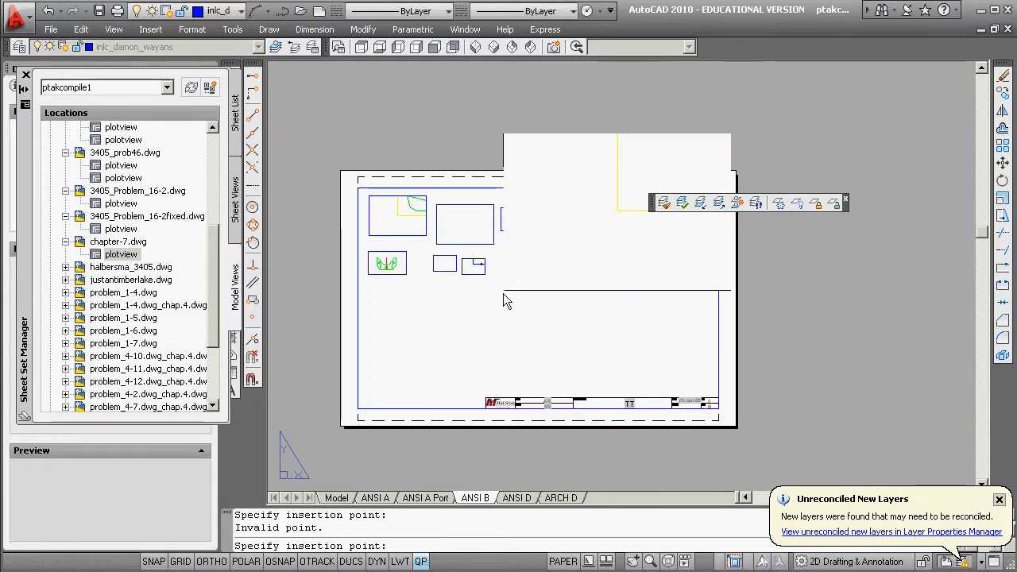
{"action": "right_click", "coordinate": [503, 293]}
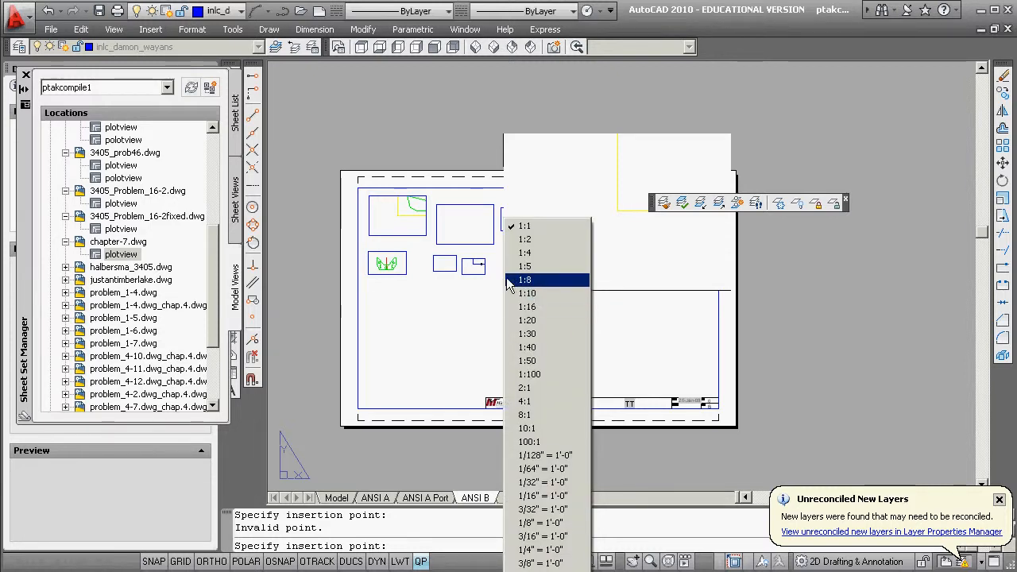
{"action": "left_click", "coordinate": [526, 293]}
{"action": "left_click", "coordinate": [503, 264]}
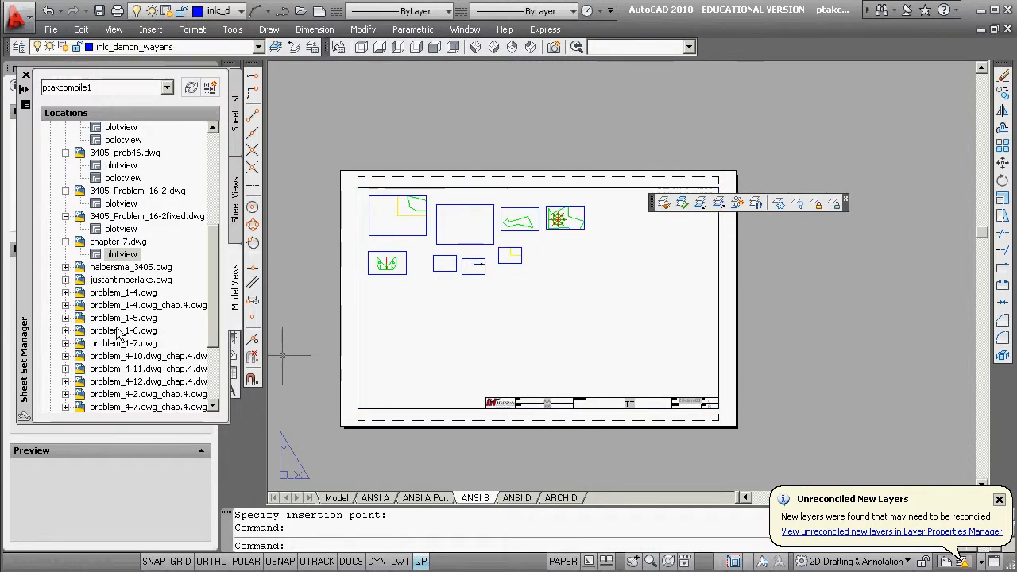
Step: Check the drawings listed after chapter-7.dwg, through problem_4-11.dwg_chap.4.dwg, for saved model views
{"action": "left_click", "coordinate": [79, 268]}
{"action": "left_click", "coordinate": [66, 280]}
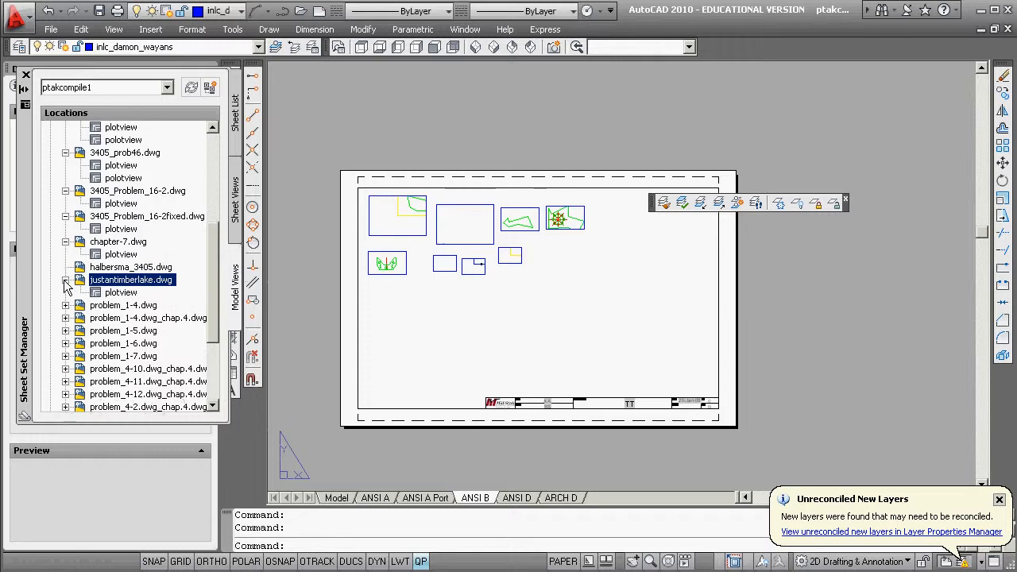
{"action": "left_click", "coordinate": [66, 307]}
{"action": "left_click", "coordinate": [67, 320]}
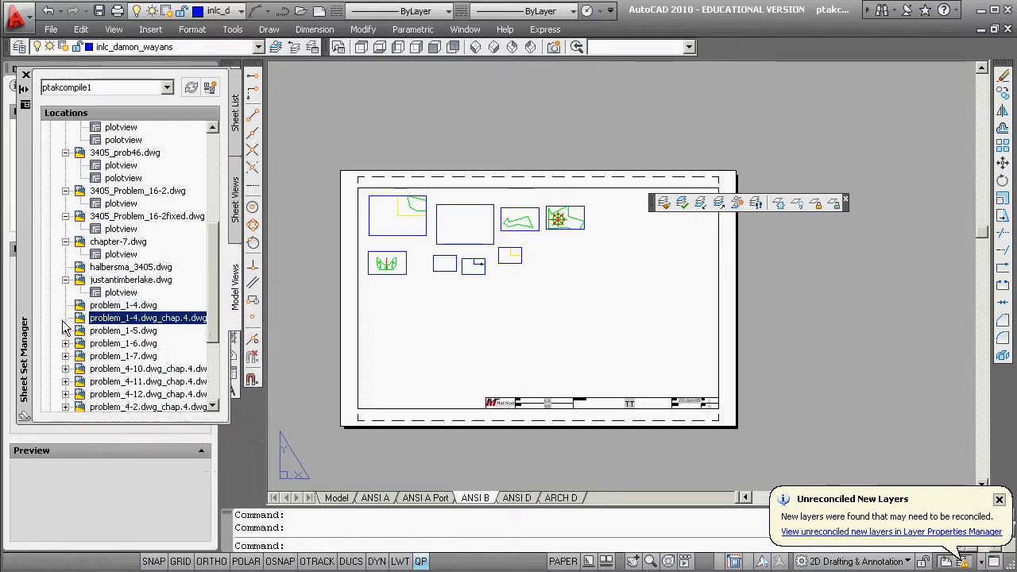
{"action": "left_click", "coordinate": [65, 332]}
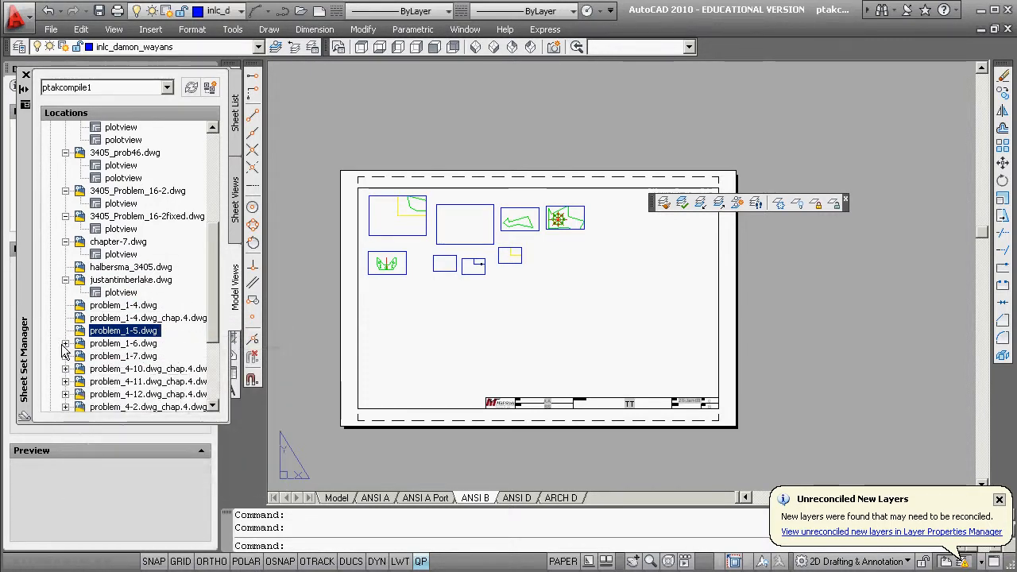
{"action": "left_click", "coordinate": [66, 344]}
{"action": "left_click", "coordinate": [67, 357]}
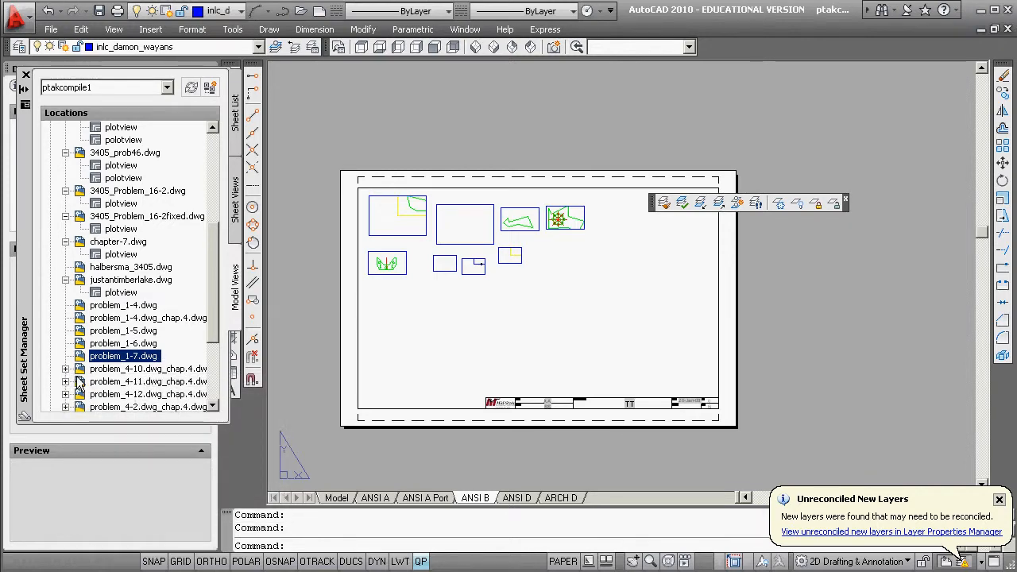
{"action": "left_click", "coordinate": [70, 382]}
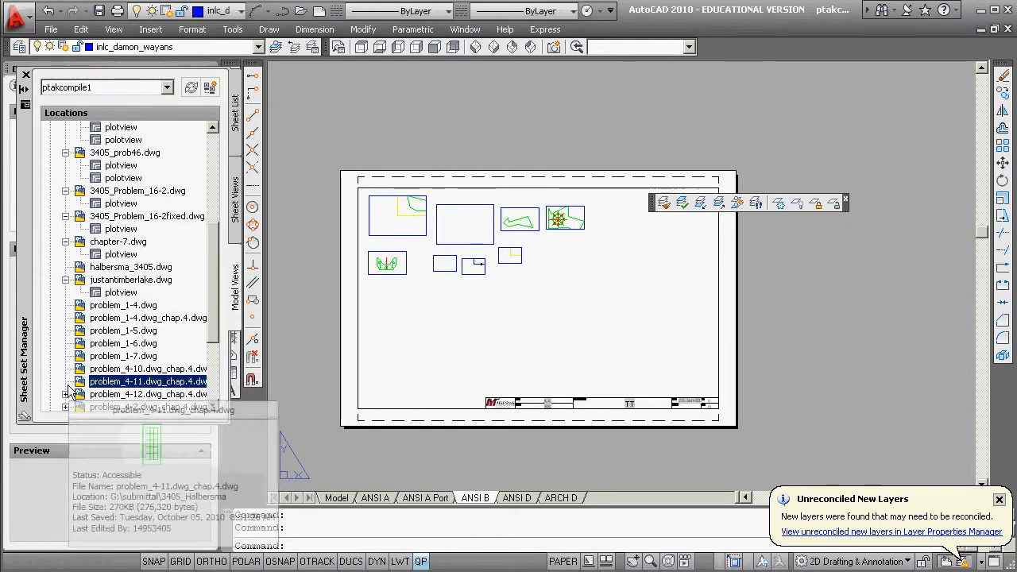
{"action": "scroll", "coordinate": [213, 333], "scroll_direction": "down", "scroll_amount": 4}
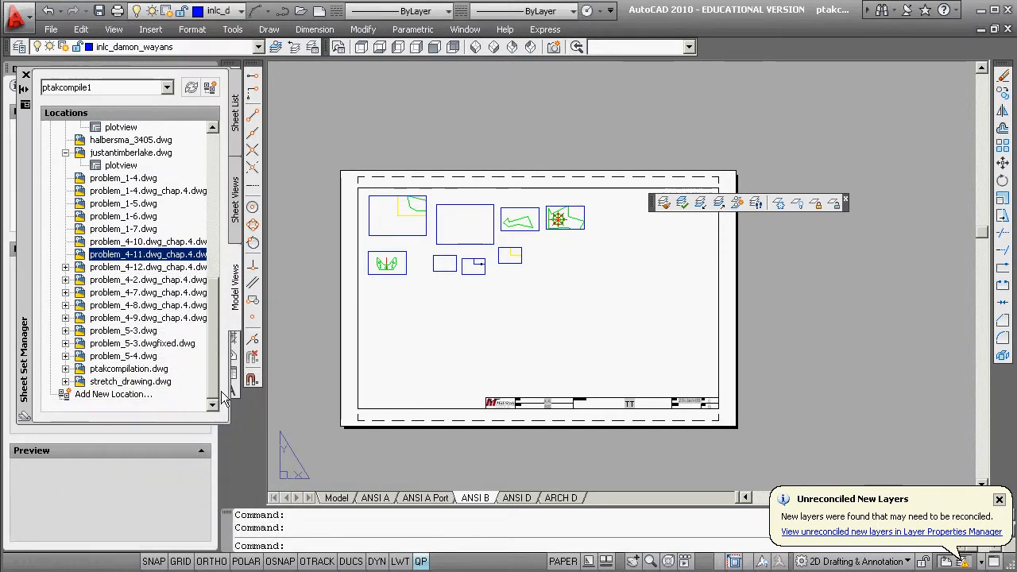
Step: Place the plotview model view of problem_4-2.dwg_chap.4.dwg at 1:10 as the fifth view in the second row
{"action": "left_click", "coordinate": [66, 279]}
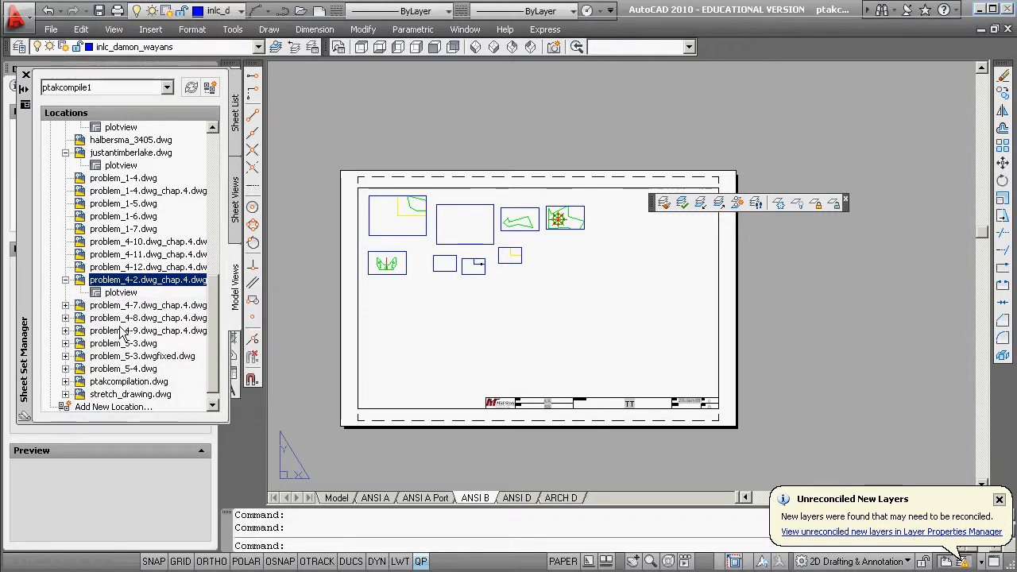
{"action": "left_click_drag", "start_coordinate": [111, 293], "coordinate": [541, 261]}
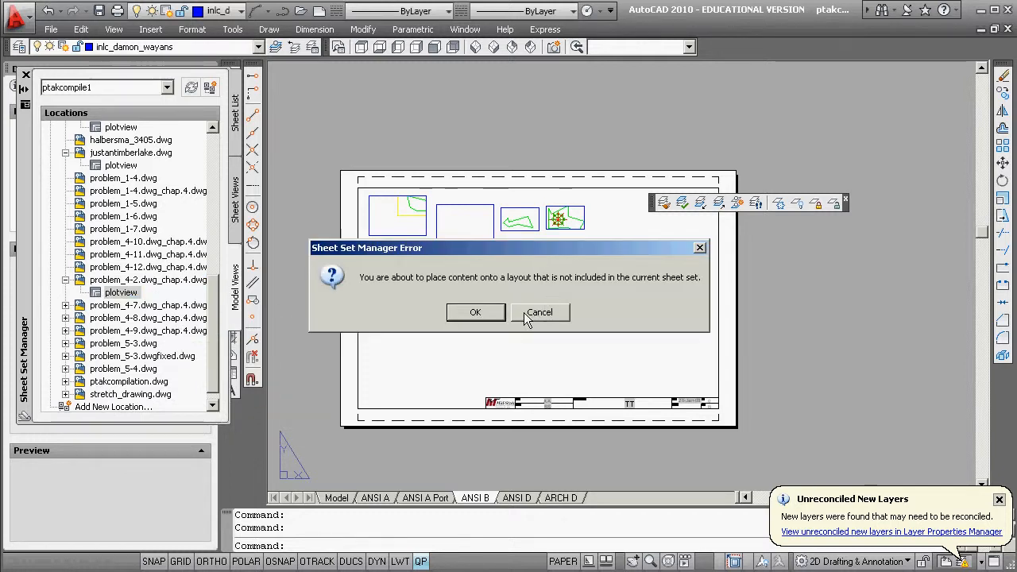
{"action": "left_click", "coordinate": [477, 312]}
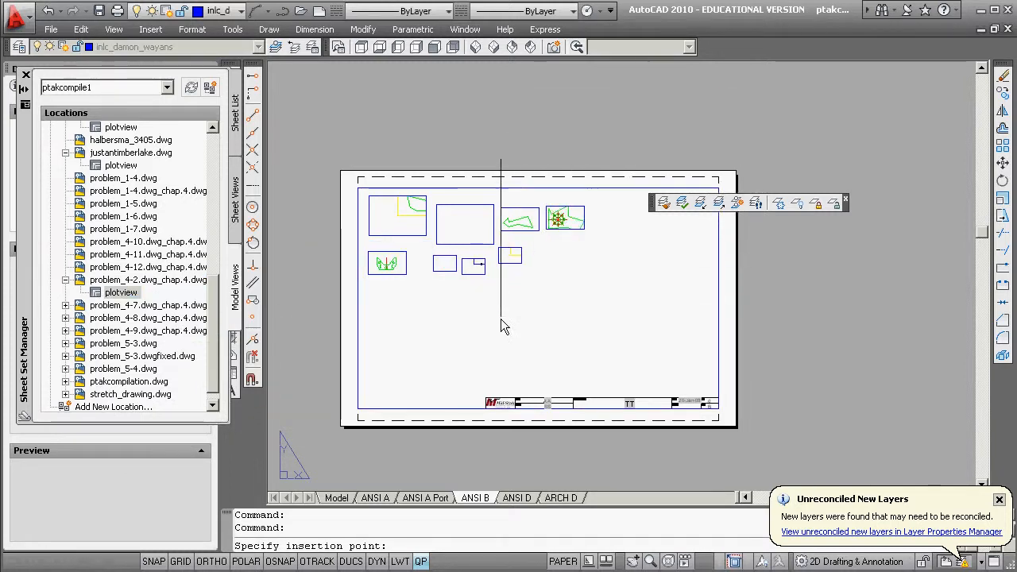
{"action": "right_click", "coordinate": [521, 336]}
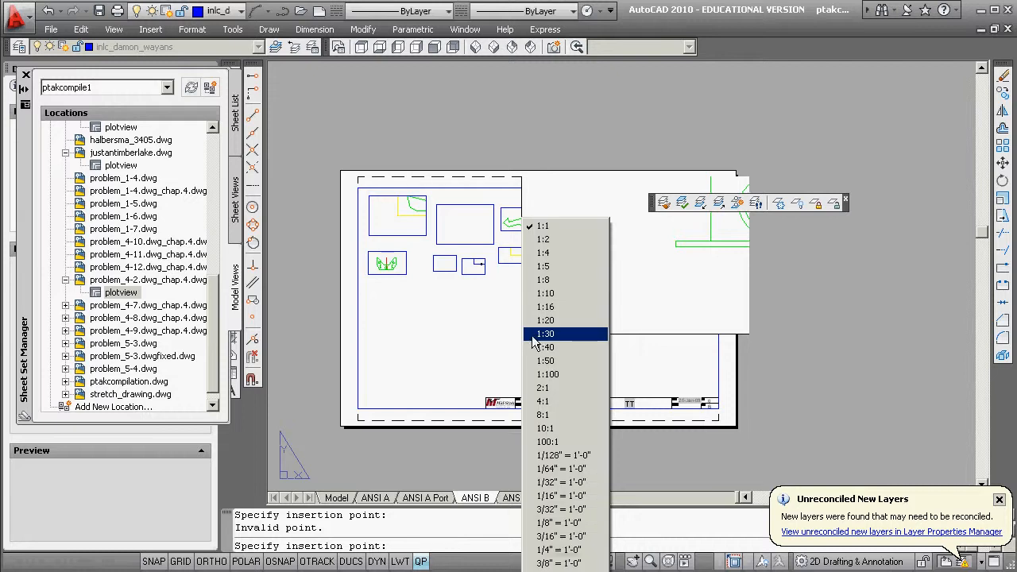
{"action": "left_click", "coordinate": [540, 296]}
{"action": "left_click", "coordinate": [527, 260]}
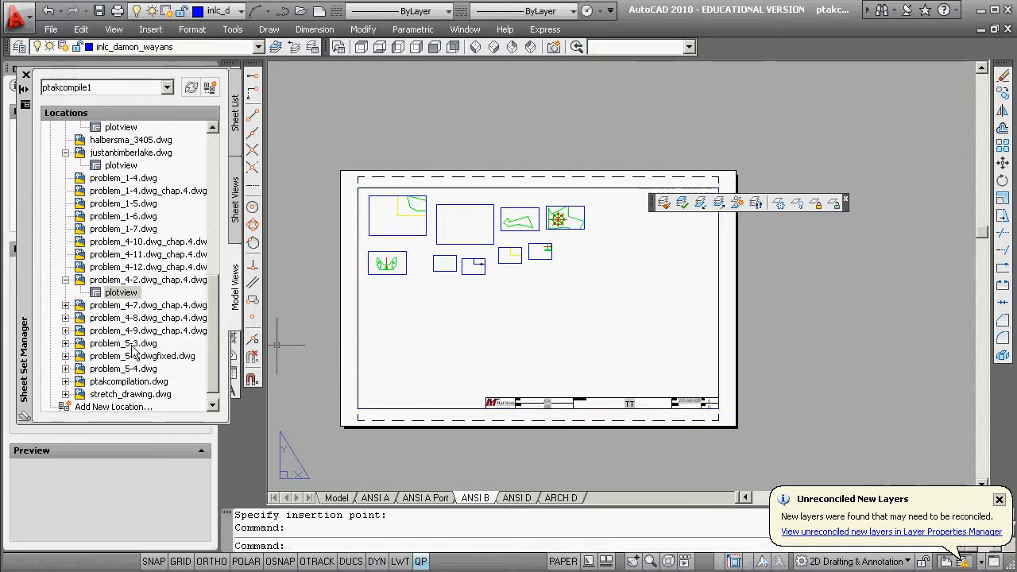
Step: Check the remaining problem_4 drawings for saved views, and place the whole problem_5-3.dwg drawing right of the existing views
{"action": "left_click", "coordinate": [73, 307]}
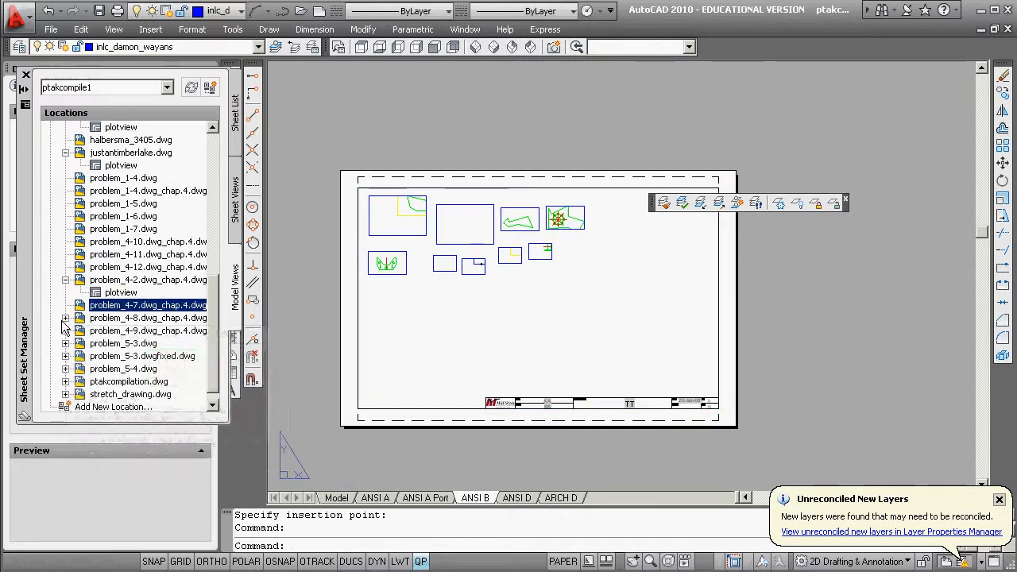
{"action": "left_click", "coordinate": [70, 319]}
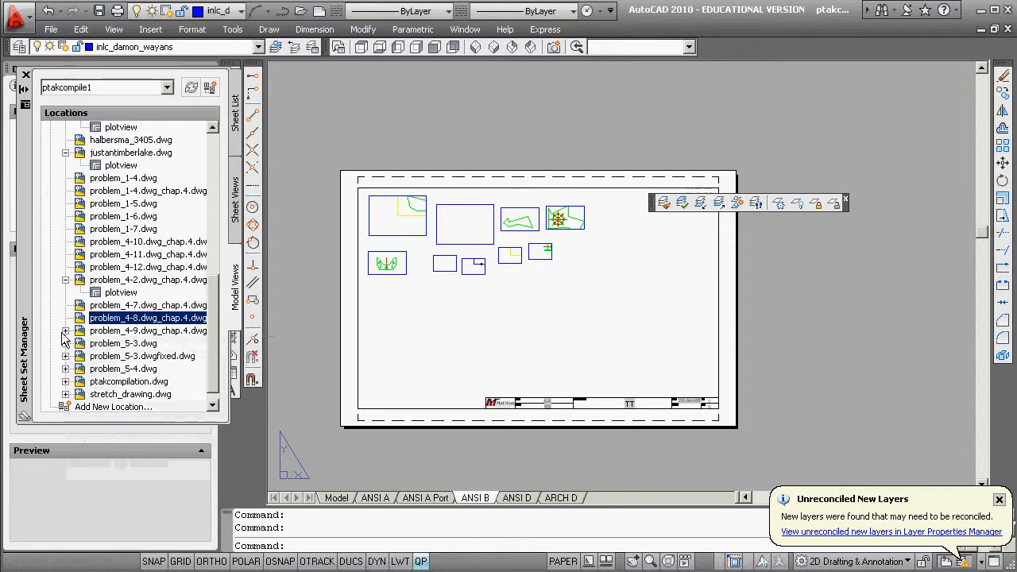
{"action": "left_click", "coordinate": [67, 332]}
{"action": "left_click_drag", "start_coordinate": [70, 344], "coordinate": [526, 352]}
{"action": "left_click", "coordinate": [479, 315]}
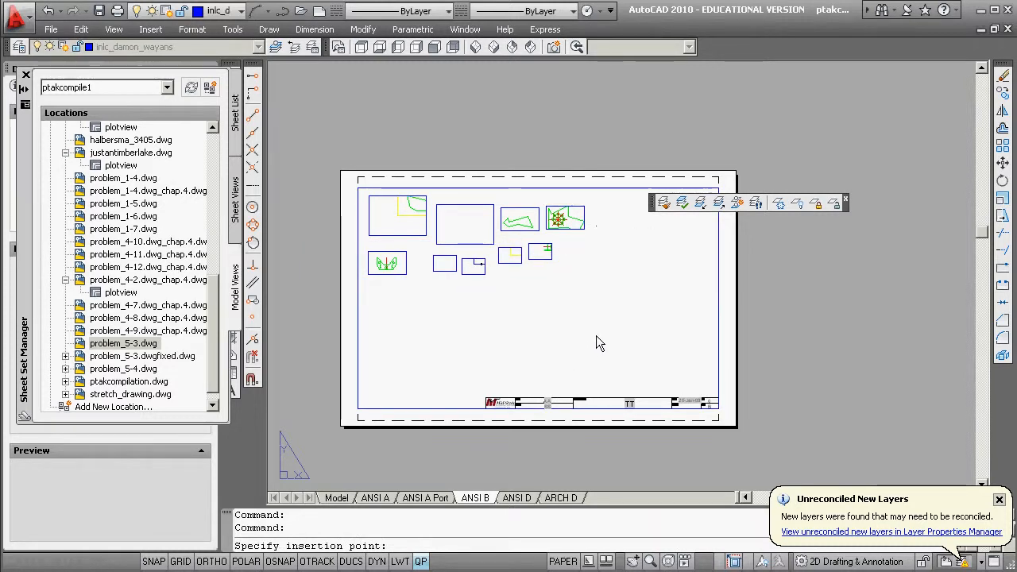
{"action": "left_click", "coordinate": [595, 313]}
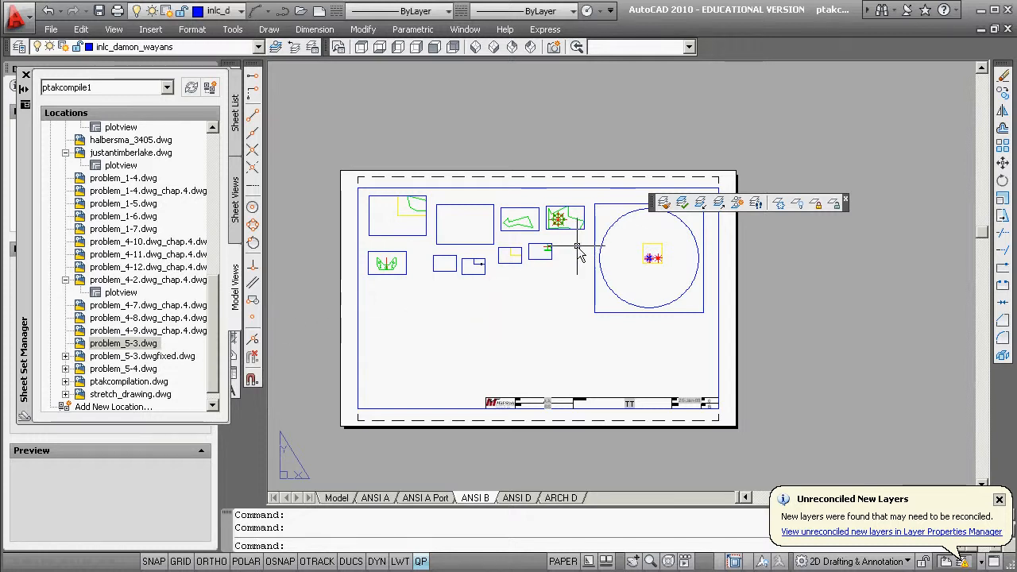
Step: Activate the problem_5-3.dwg viewport and enlarge and reposition its contents around the hole patterns
{"action": "double_click", "coordinate": [632, 243]}
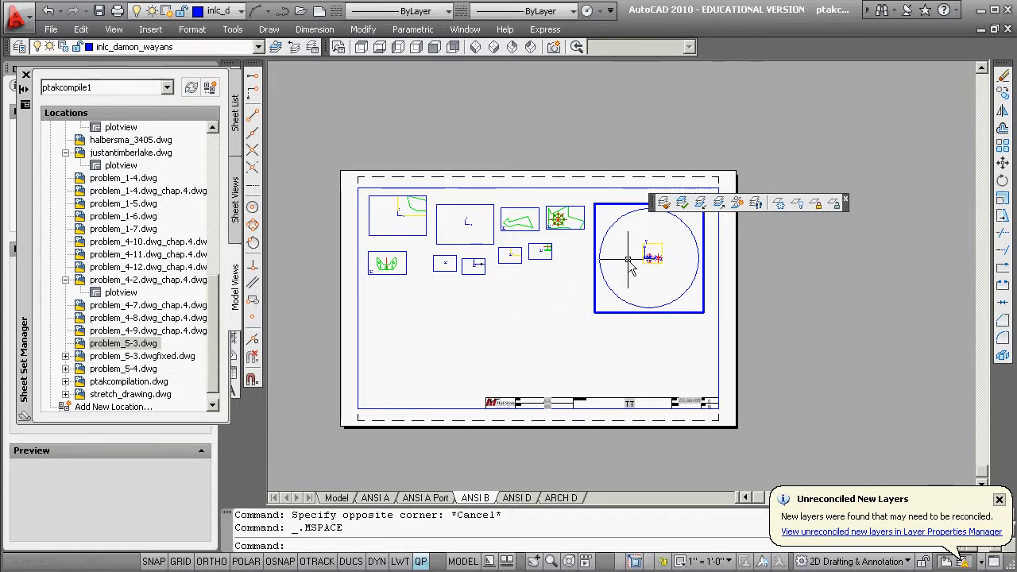
{"action": "scroll", "coordinate": [616, 274], "scroll_direction": "up", "scroll_amount": 5}
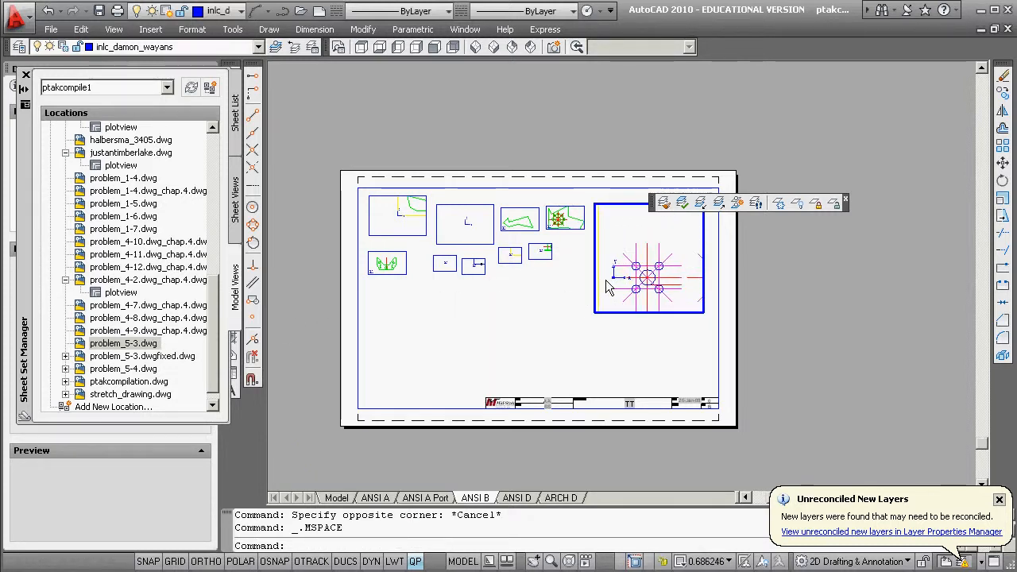
{"action": "scroll", "coordinate": [616, 278], "scroll_direction": "down", "scroll_amount": 2}
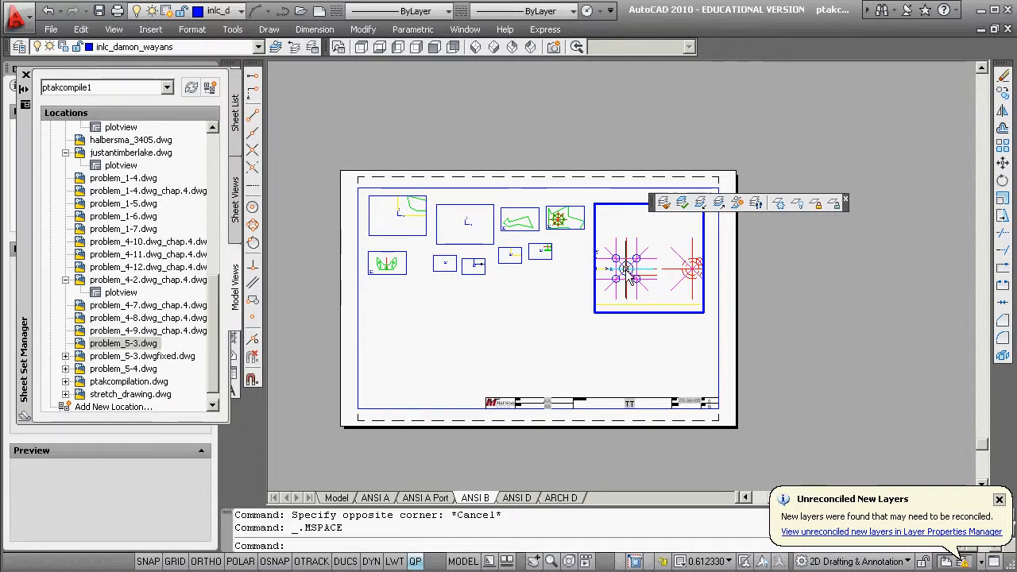
{"action": "middle_click_drag", "start_coordinate": [626, 271], "coordinate": [630, 281]}
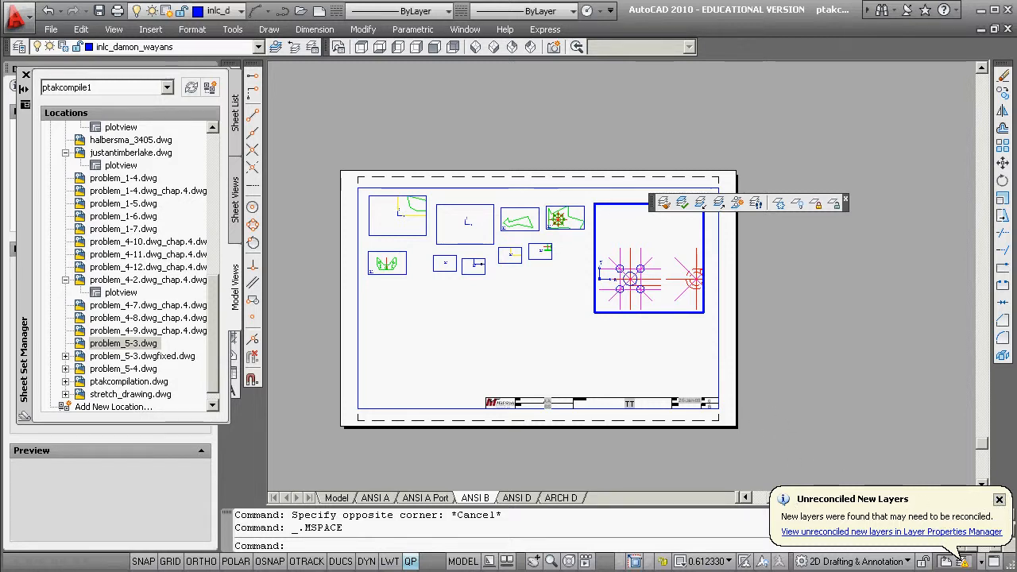
Step: Try scales 1:50, 1:10 and 1:5 on the active problem_5-3.dwg viewport, and set its scale to 1:2
{"action": "left_click", "coordinate": [719, 561]}
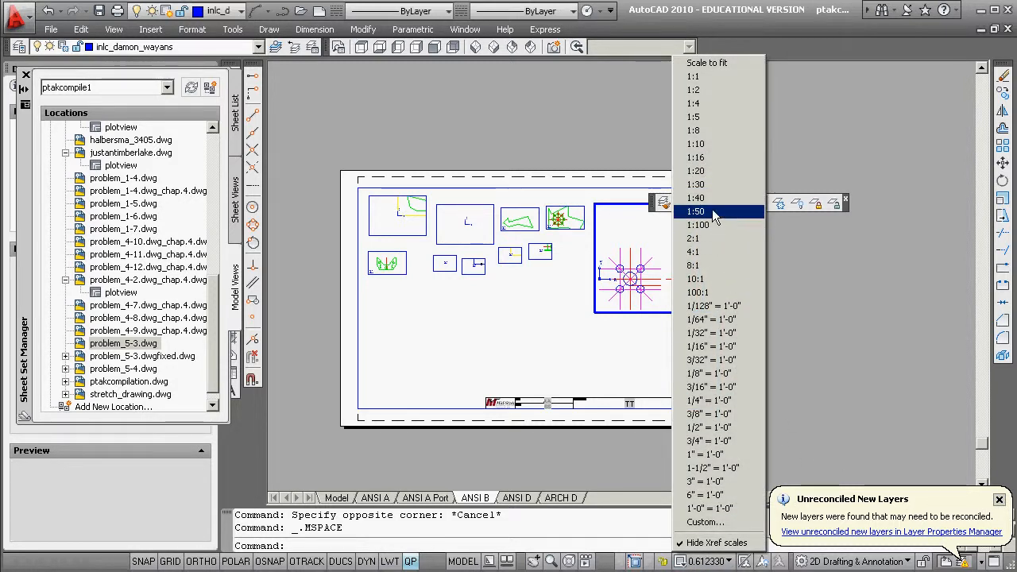
{"action": "left_click", "coordinate": [711, 216]}
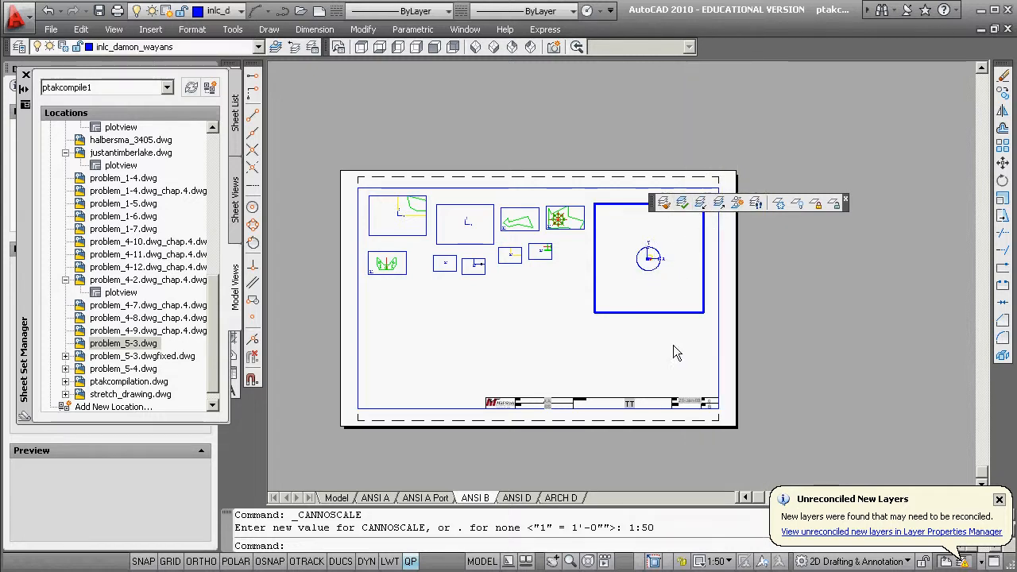
{"action": "left_click", "coordinate": [719, 561]}
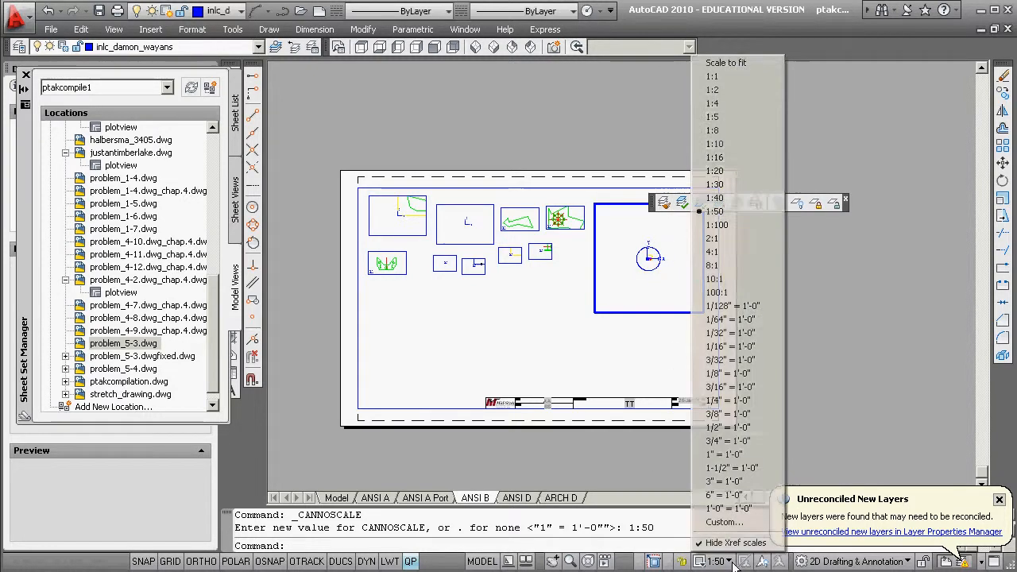
{"action": "left_click", "coordinate": [714, 143]}
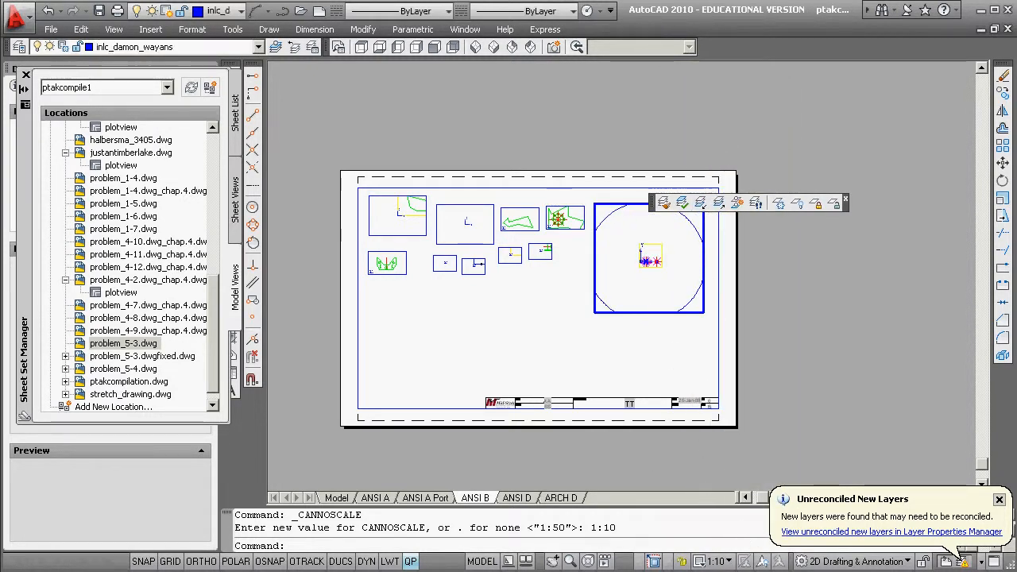
{"action": "left_click", "coordinate": [716, 561]}
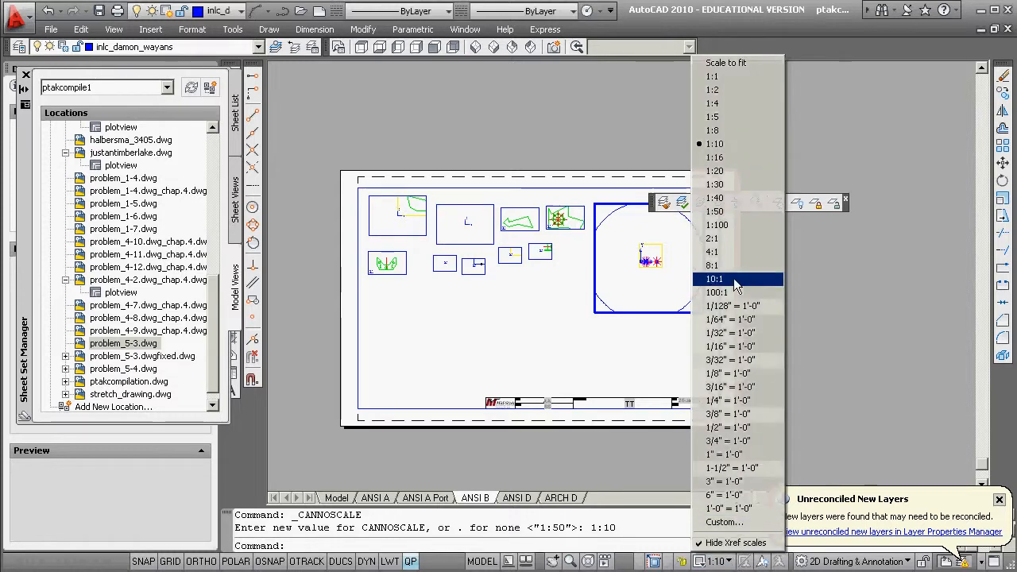
{"action": "left_click", "coordinate": [725, 118]}
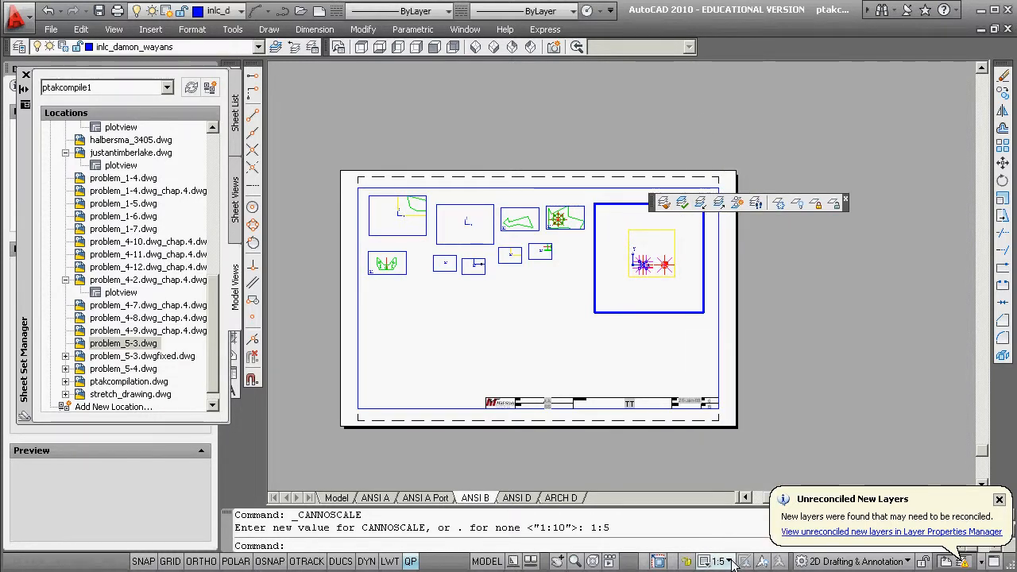
{"action": "left_click", "coordinate": [729, 562]}
{"action": "left_click", "coordinate": [717, 89]}
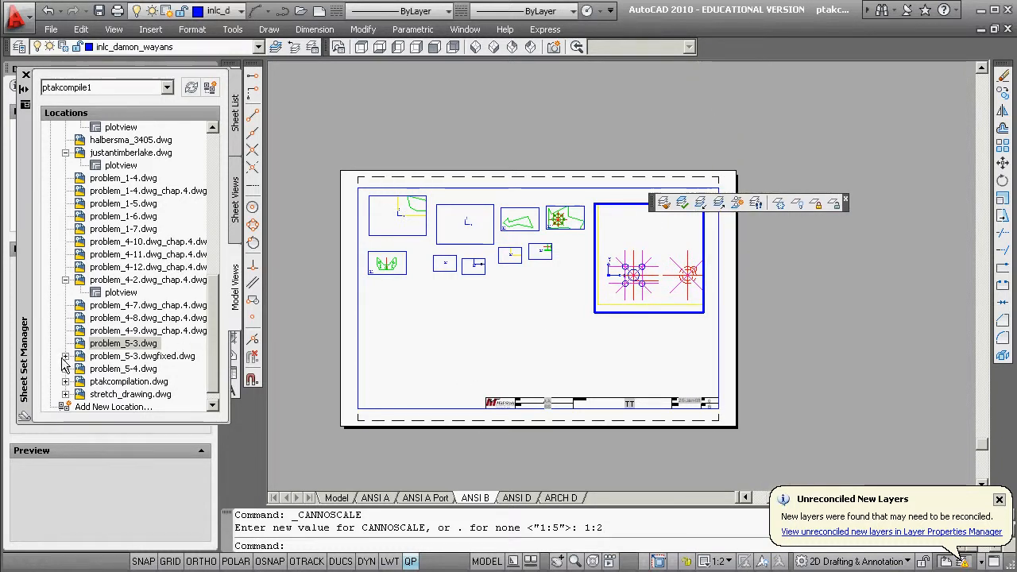
Step: Try to place problem_4-8.dwg_chap.4.dwg and problem_4-7.dwg_chap.4.dwg in the empty area below the second row
{"action": "left_click_drag", "start_coordinate": [80, 319], "coordinate": [436, 328]}
{"action": "left_click", "coordinate": [506, 313]}
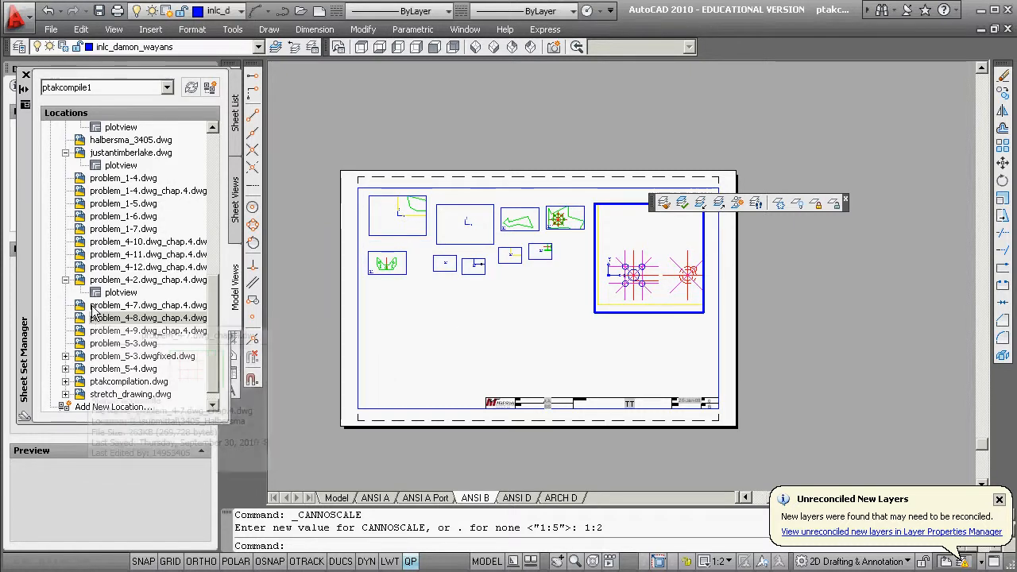
{"action": "left_click_drag", "start_coordinate": [90, 307], "coordinate": [449, 326]}
{"action": "left_click", "coordinate": [508, 313]}
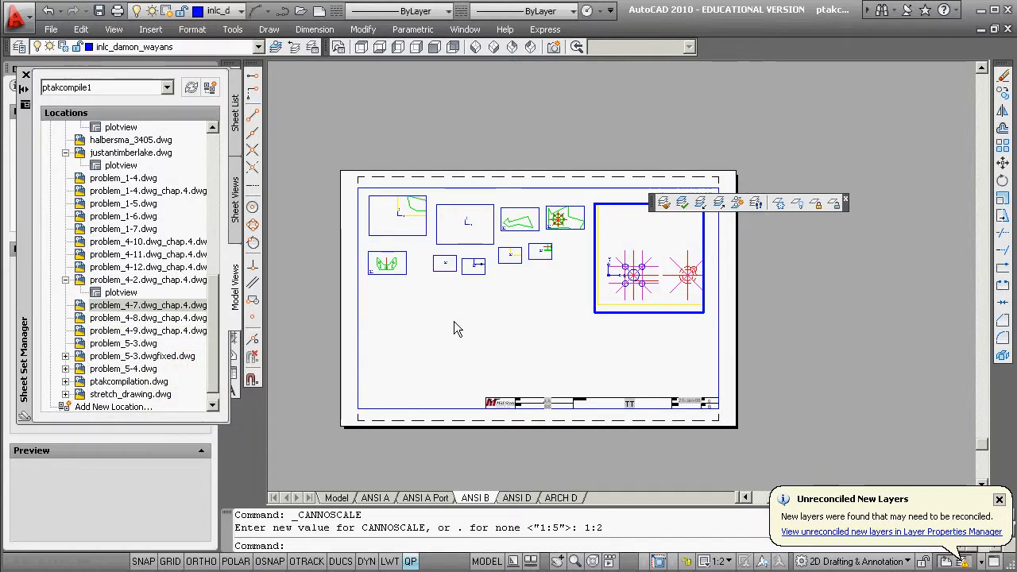
{"action": "right_click", "coordinate": [451, 321]}
Step: Leave the problem_5-3.dwg viewport and return to paper space
{"action": "left_click", "coordinate": [389, 360]}
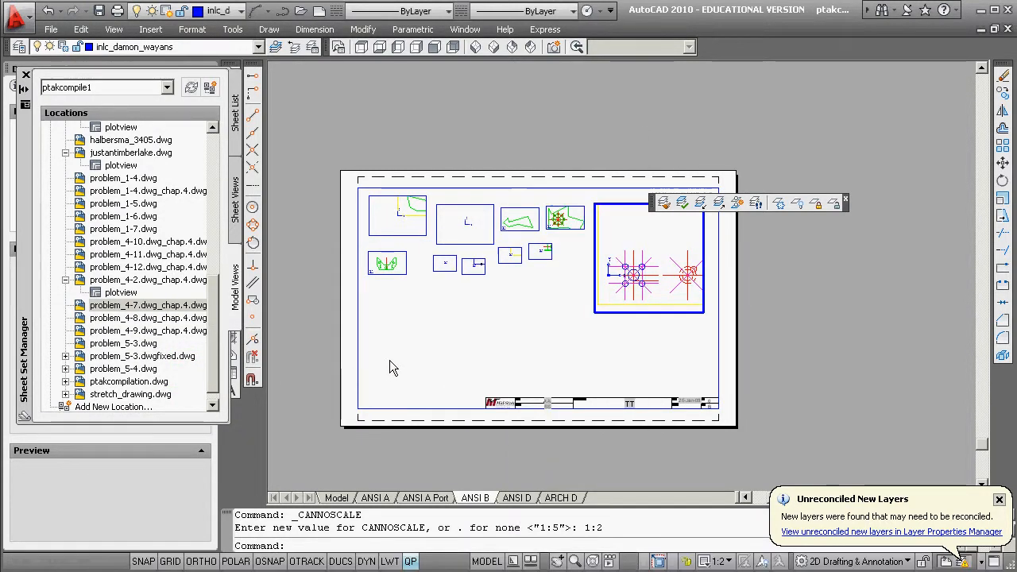
{"action": "double_click", "coordinate": [387, 360]}
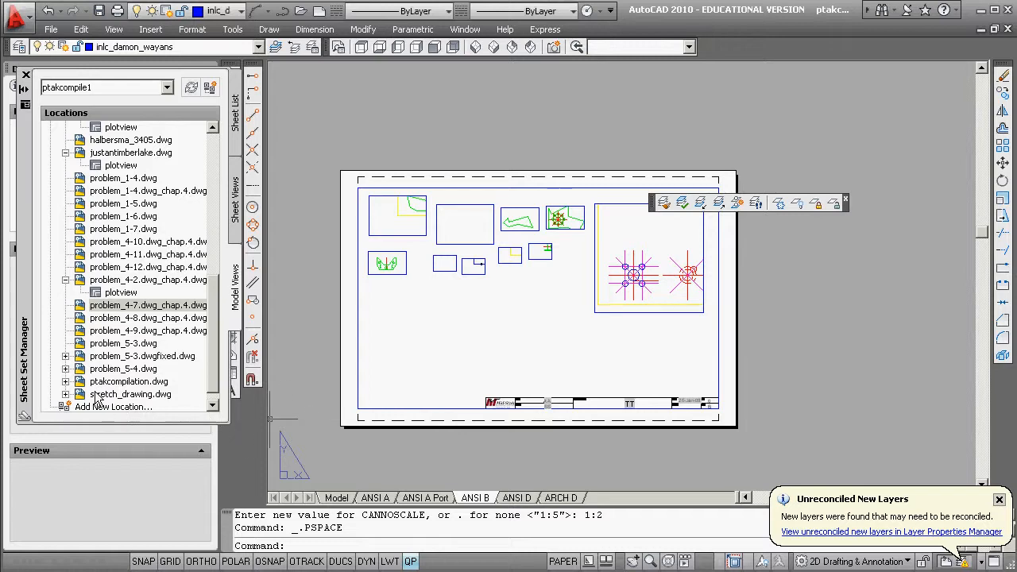
Step: Place the model view named view from problem_5-3.dwgfixed.dwg at 1:5 scale below the first viewport of the second row
{"action": "left_click", "coordinate": [67, 356]}
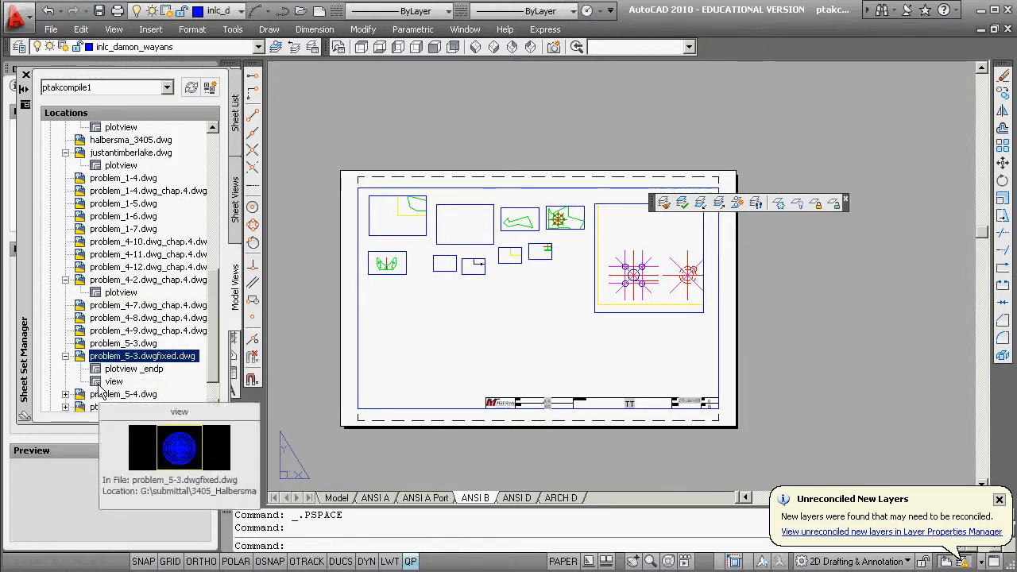
{"action": "left_click_drag", "start_coordinate": [107, 382], "coordinate": [427, 371]}
{"action": "left_click", "coordinate": [461, 312]}
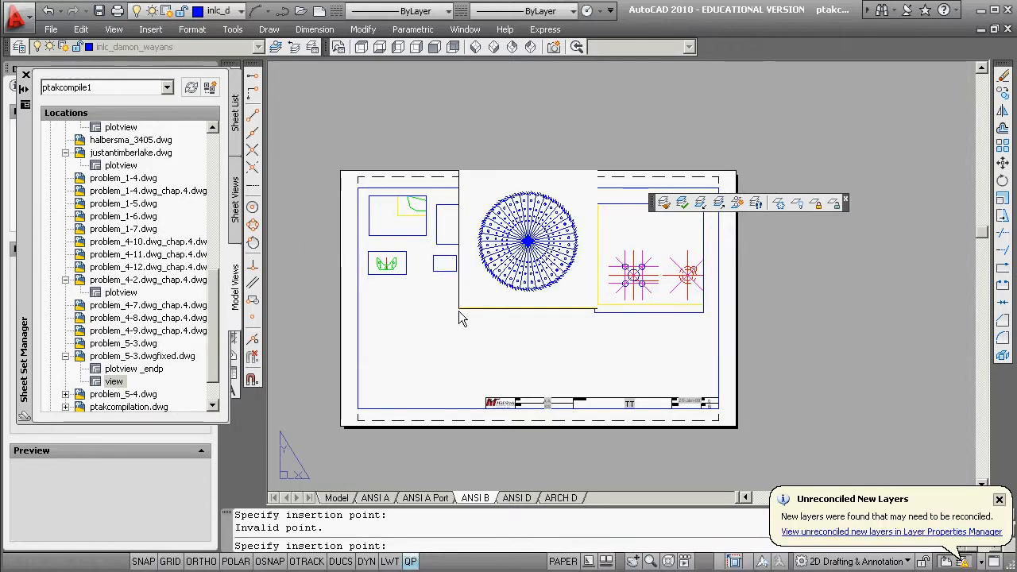
{"action": "right_click", "coordinate": [412, 370]}
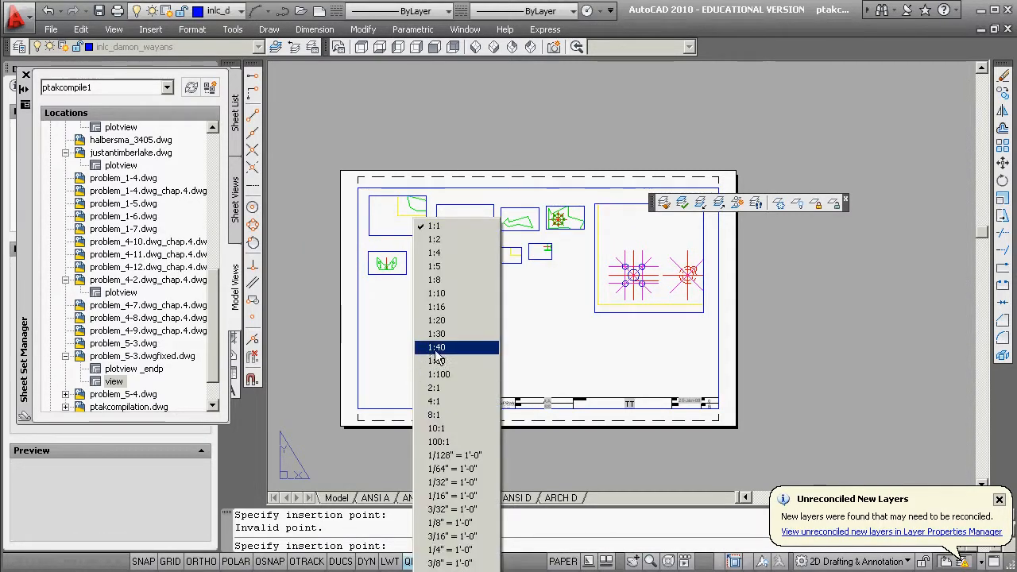
{"action": "left_click", "coordinate": [433, 268]}
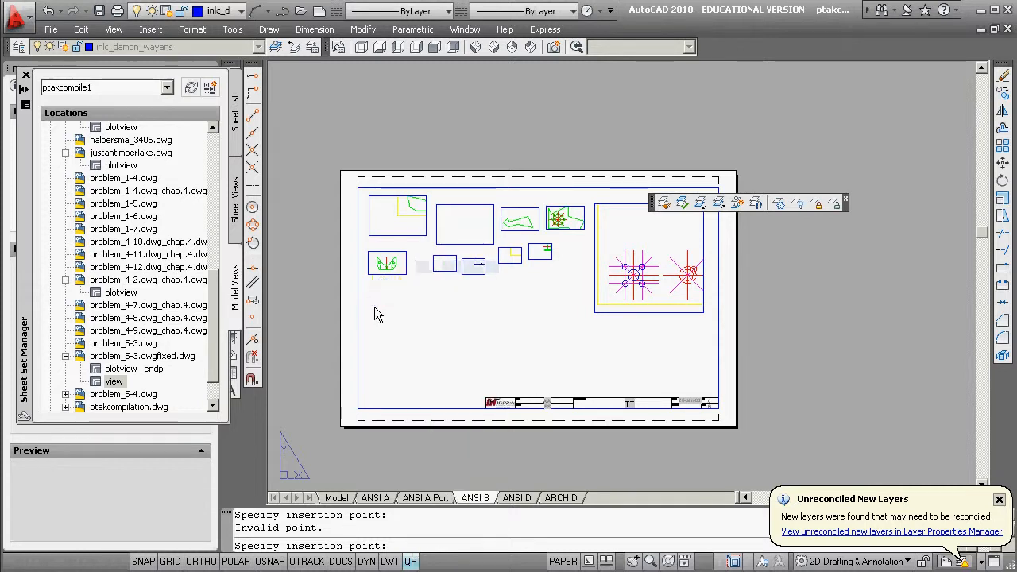
{"action": "left_click", "coordinate": [372, 306]}
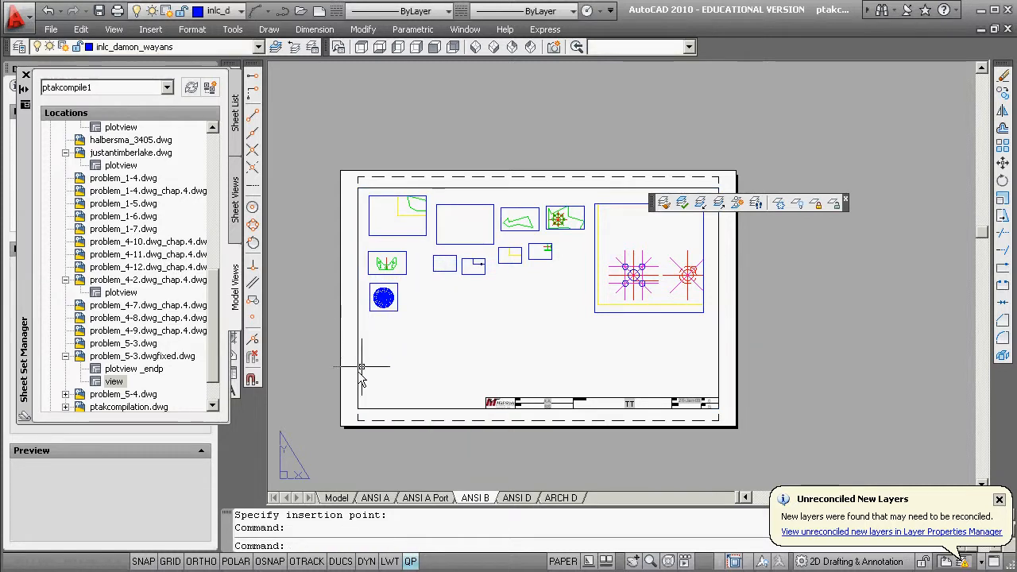
{"action": "left_click", "coordinate": [67, 399]}
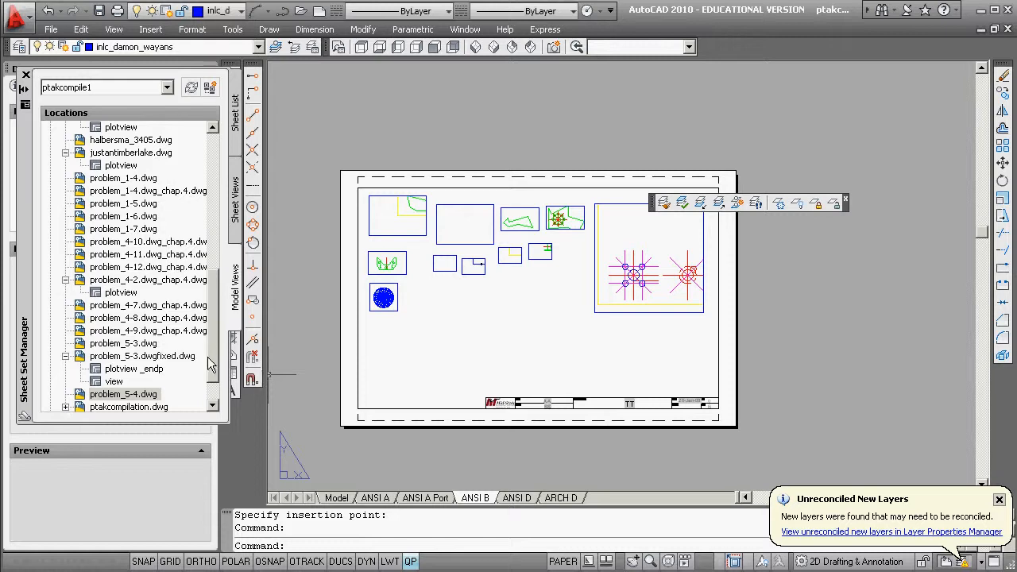
{"action": "mouse_move", "coordinate": [214, 349]}
{"action": "left_mouse_down"}
{"action": "mouse_move", "coordinate": [215, 334]}
{"action": "mouse_move", "coordinate": [214, 363]}
{"action": "left_mouse_up"}
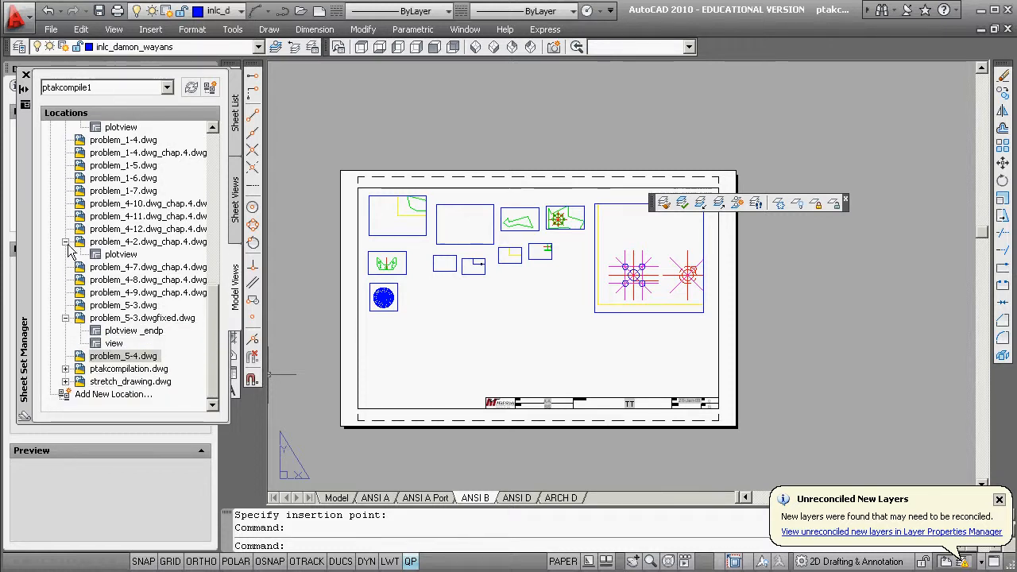
{"action": "left_click", "coordinate": [472, 357]}
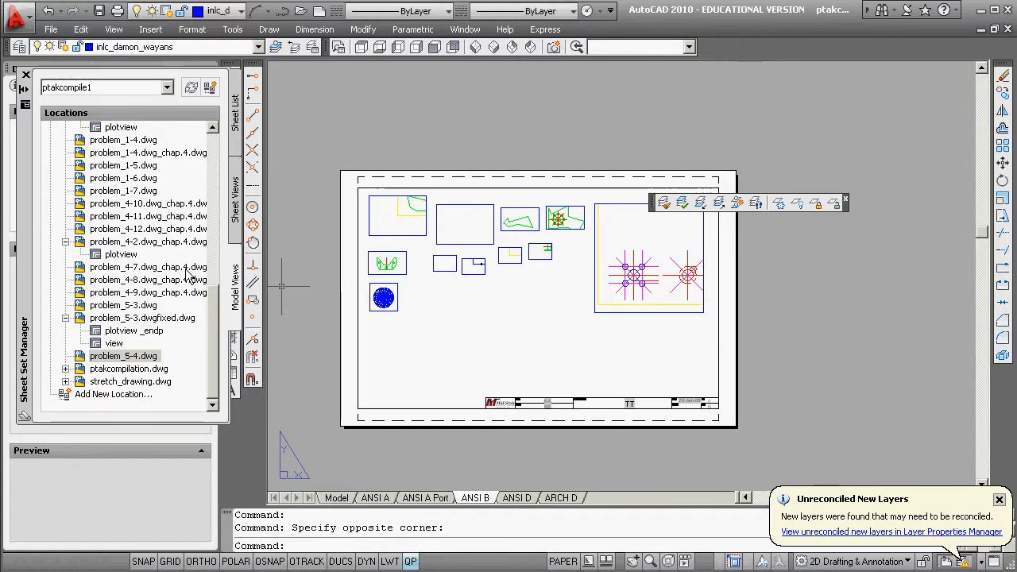
{"action": "left_click", "coordinate": [50, 29]}
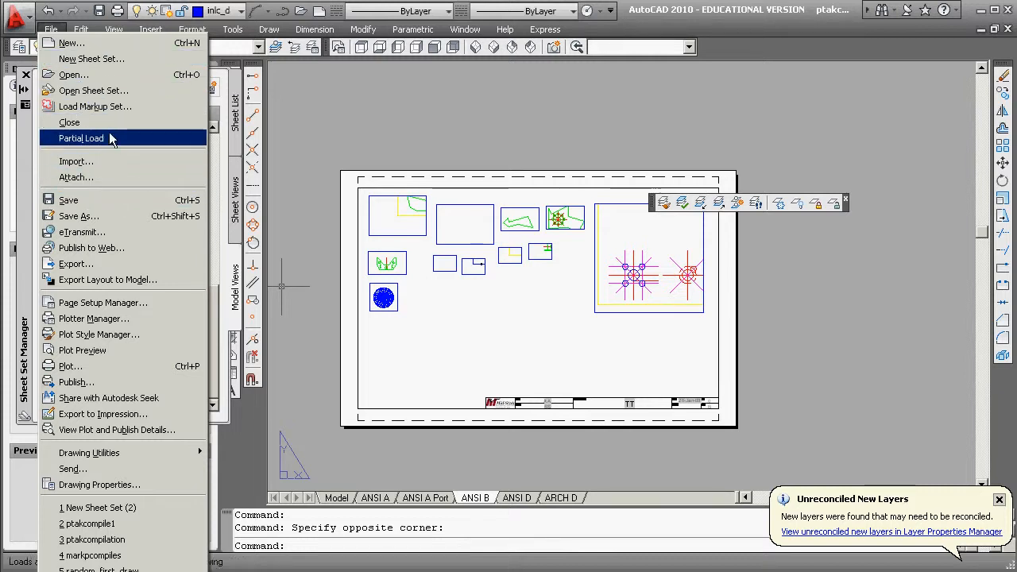
{"action": "left_click", "coordinate": [321, 445]}
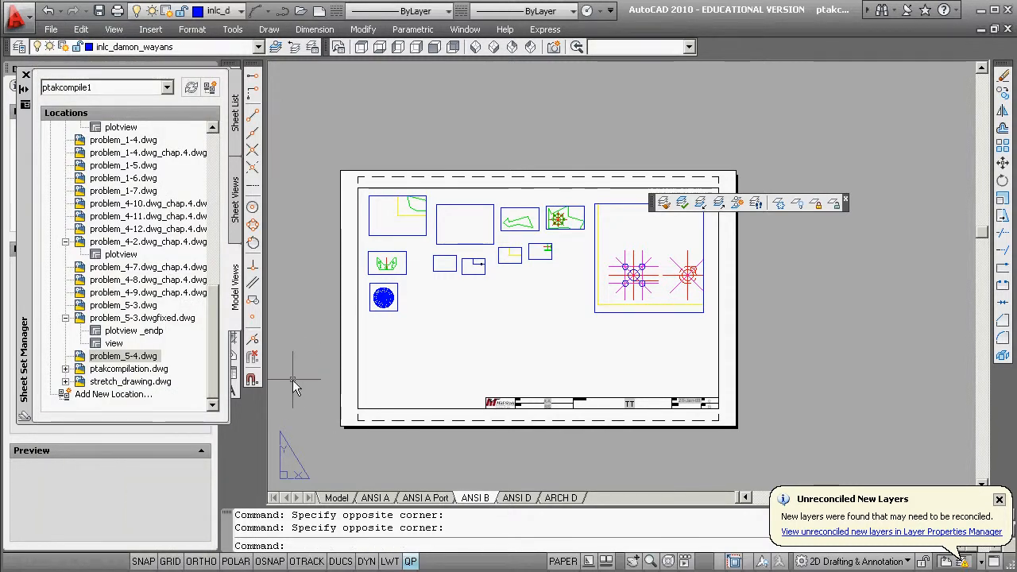
Step: Close the Sheet Set Manager and save the drawing as ptakcompilation.dwg, replacing the existing file
{"action": "left_click", "coordinate": [27, 76]}
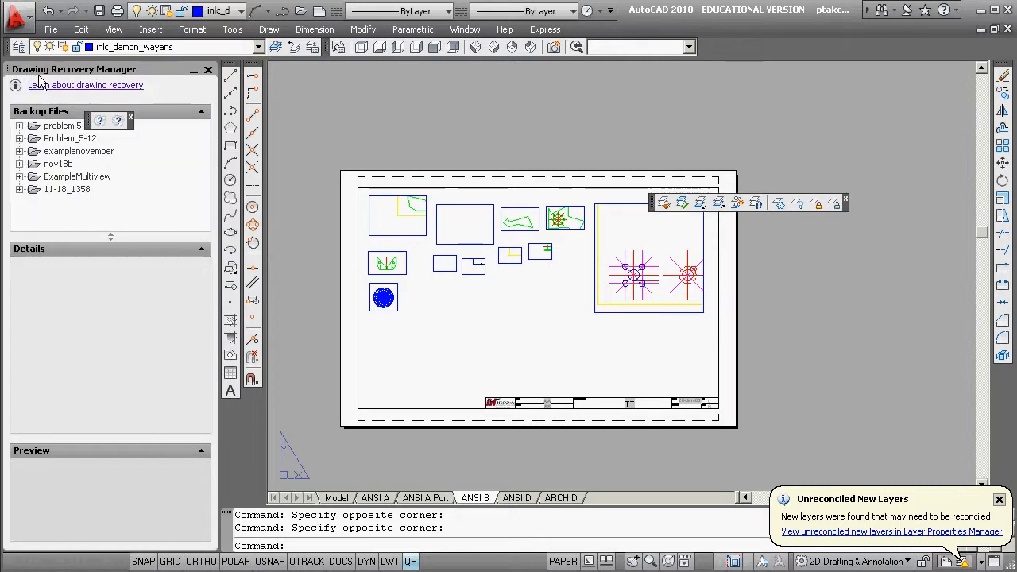
{"action": "left_click", "coordinate": [23, 19]}
{"action": "left_click", "coordinate": [83, 206]}
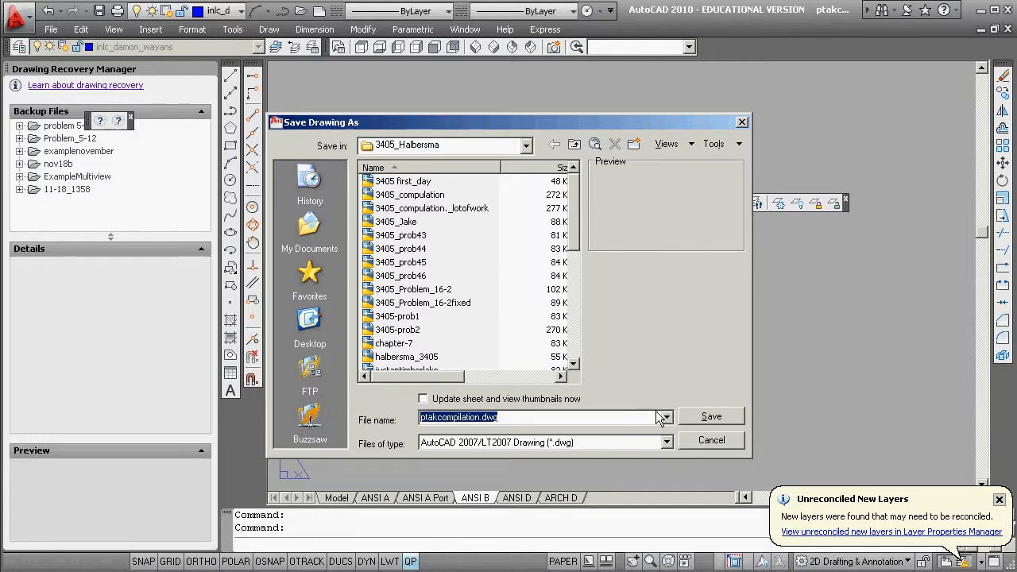
{"action": "left_click", "coordinate": [711, 420]}
{"action": "left_click", "coordinate": [443, 311]}
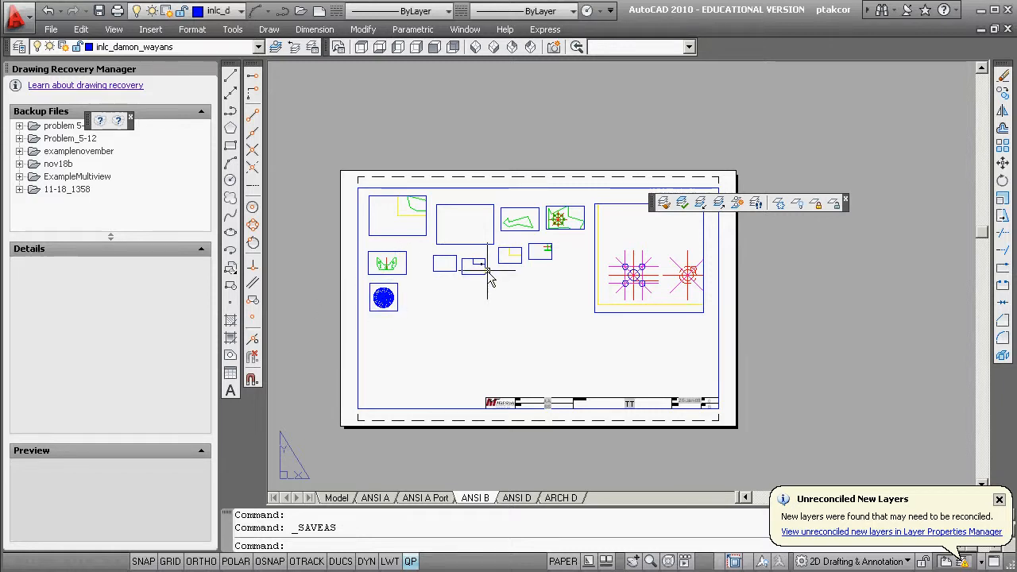
Step: Set the display fade for in-place edit and annotative representations to 0 in the program options
{"action": "mouse_move", "coordinate": [489, 278]}
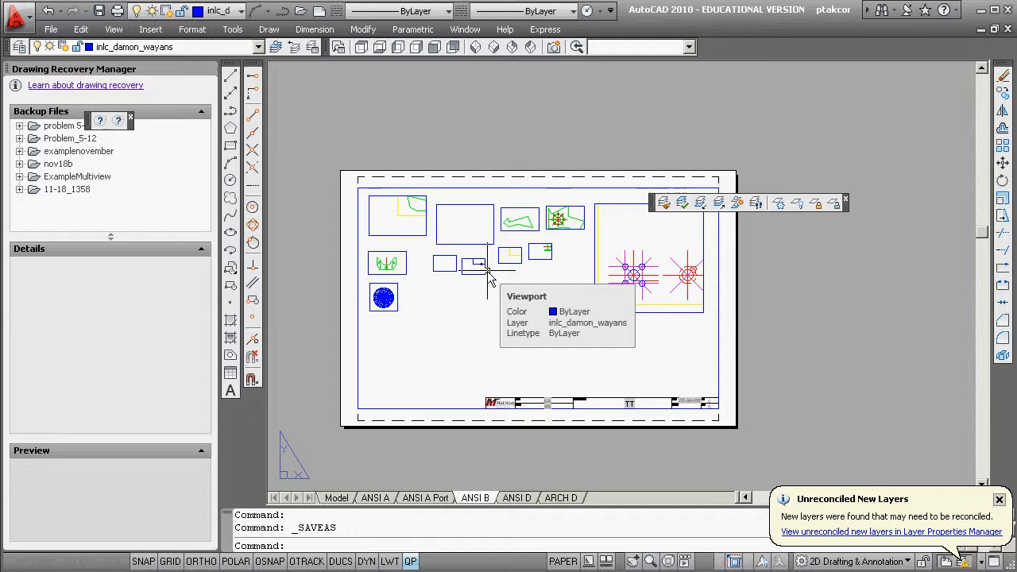
{"action": "type", "text": "options"}
{"action": "key", "text": "Return"}
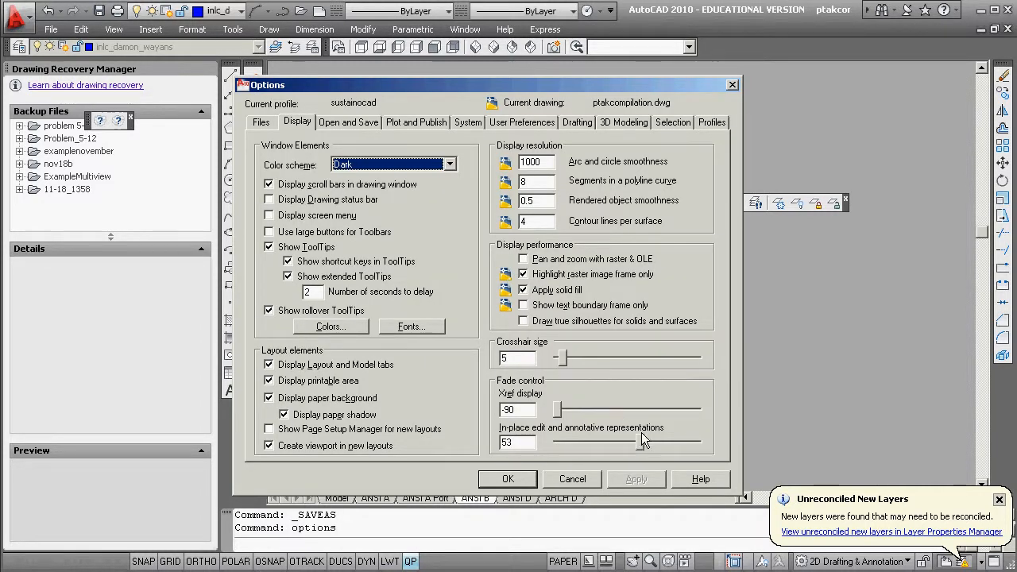
{"action": "left_click_drag", "start_coordinate": [644, 442], "coordinate": [612, 446]}
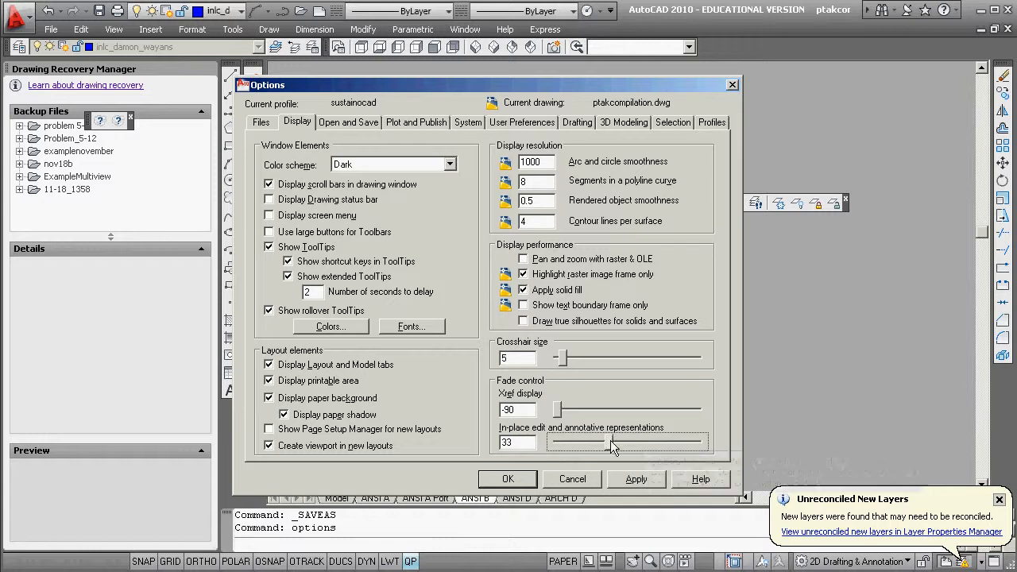
{"action": "left_click", "coordinate": [556, 411]}
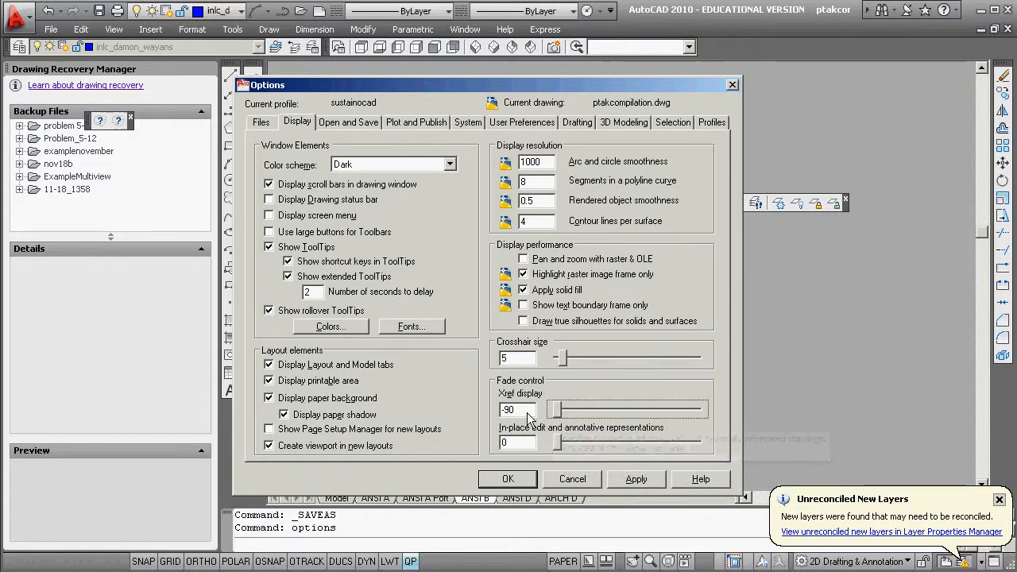
{"action": "left_click", "coordinate": [512, 478]}
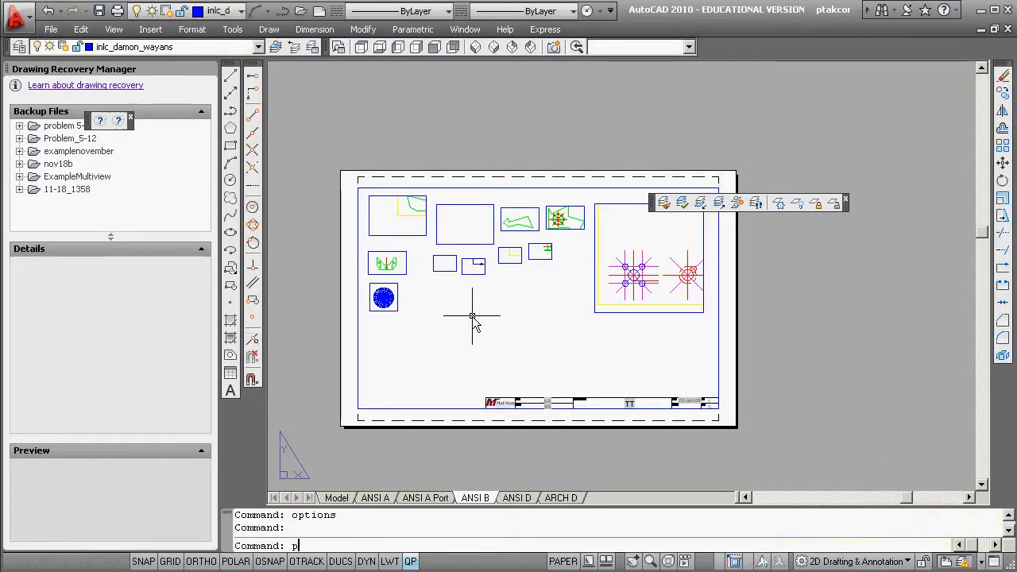
Step: Start plotting the layout, review the drawing's layers in the Layer Properties Manager and close it
{"action": "type", "text": "plot"}
{"action": "key", "text": "Return"}
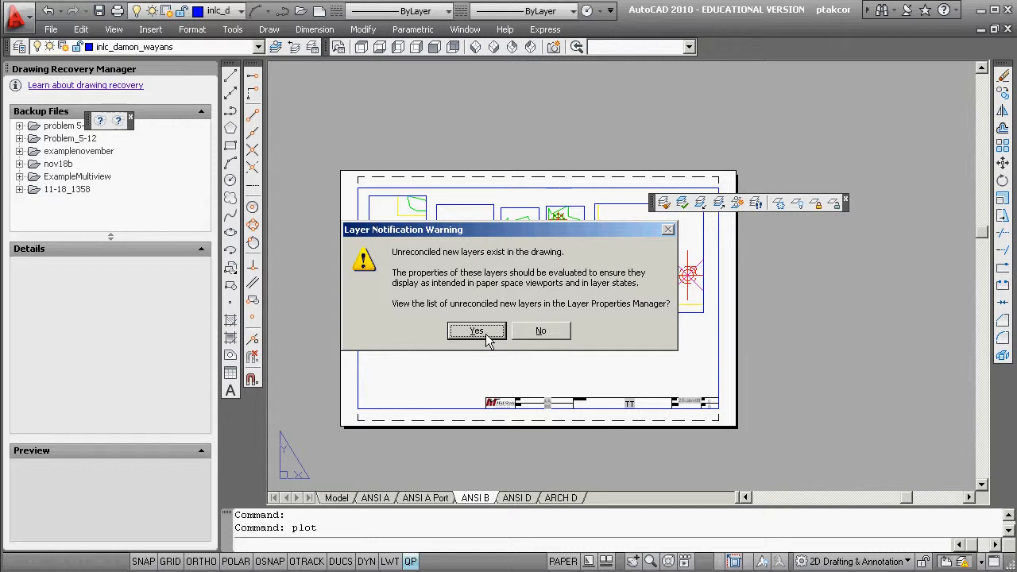
{"action": "left_click", "coordinate": [479, 331]}
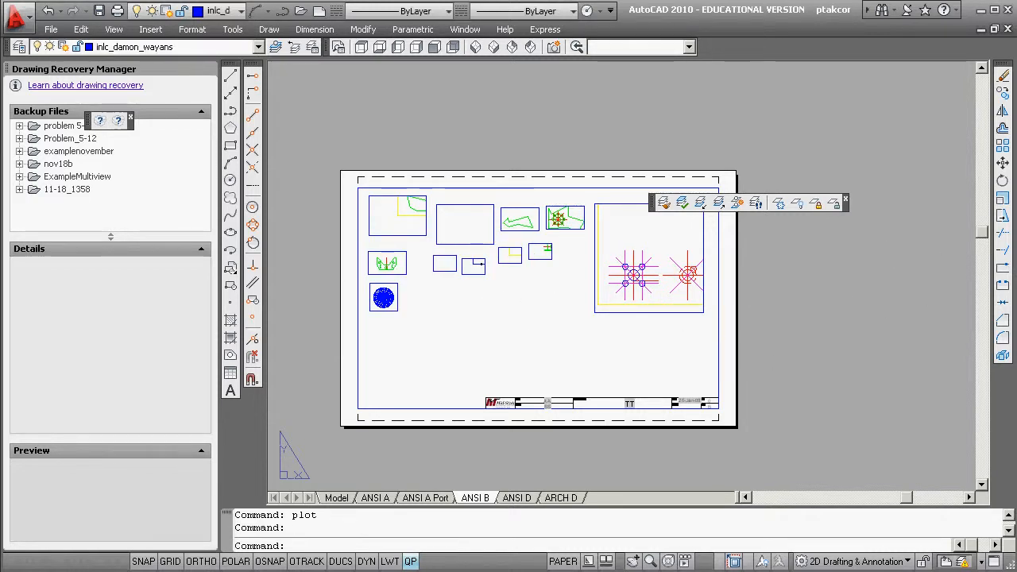
{"action": "left_click_drag", "start_coordinate": [1016, 191], "coordinate": [677, 197]}
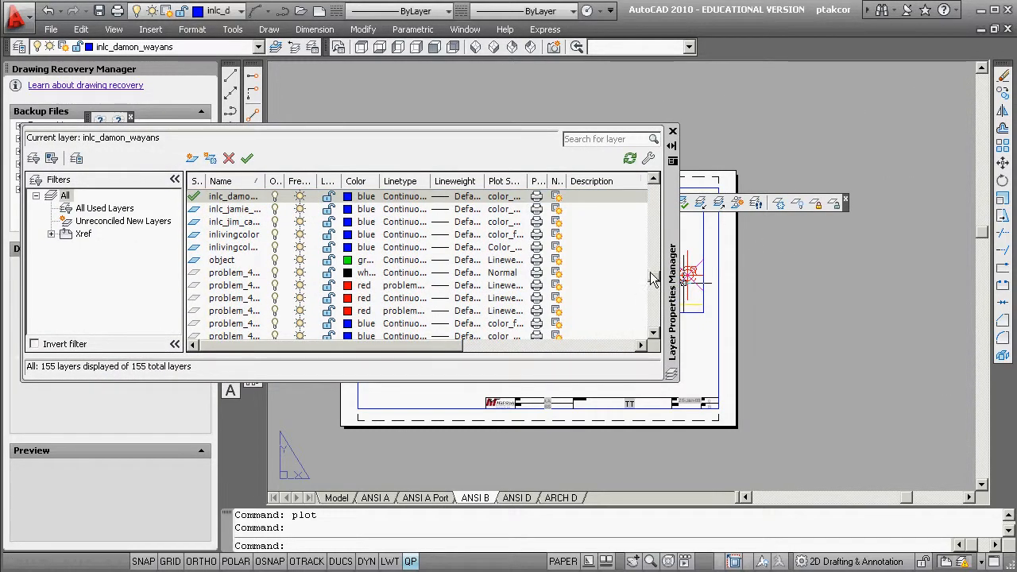
{"action": "left_click_drag", "start_coordinate": [652, 276], "coordinate": [666, 185]}
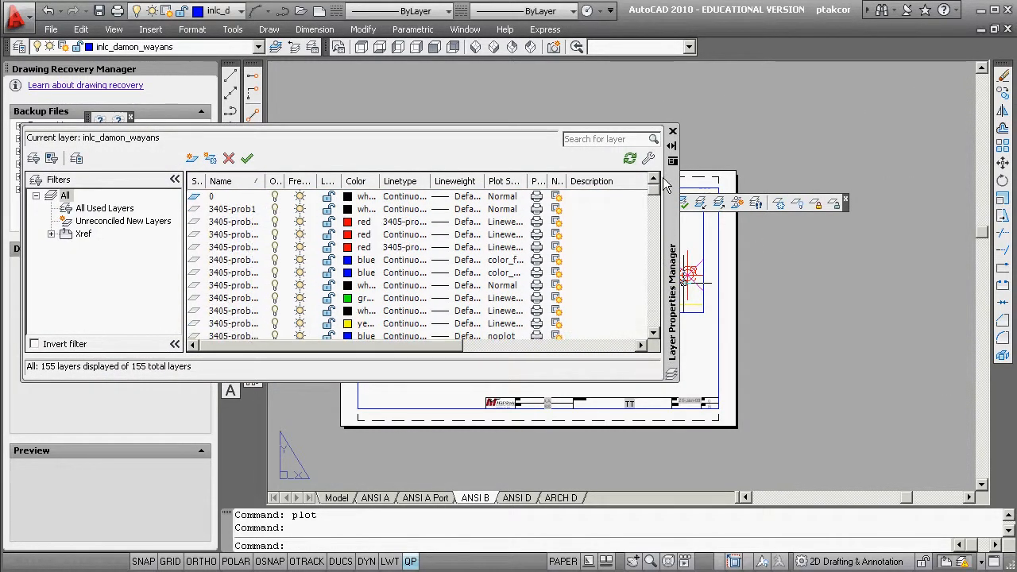
{"action": "left_click", "coordinate": [672, 131]}
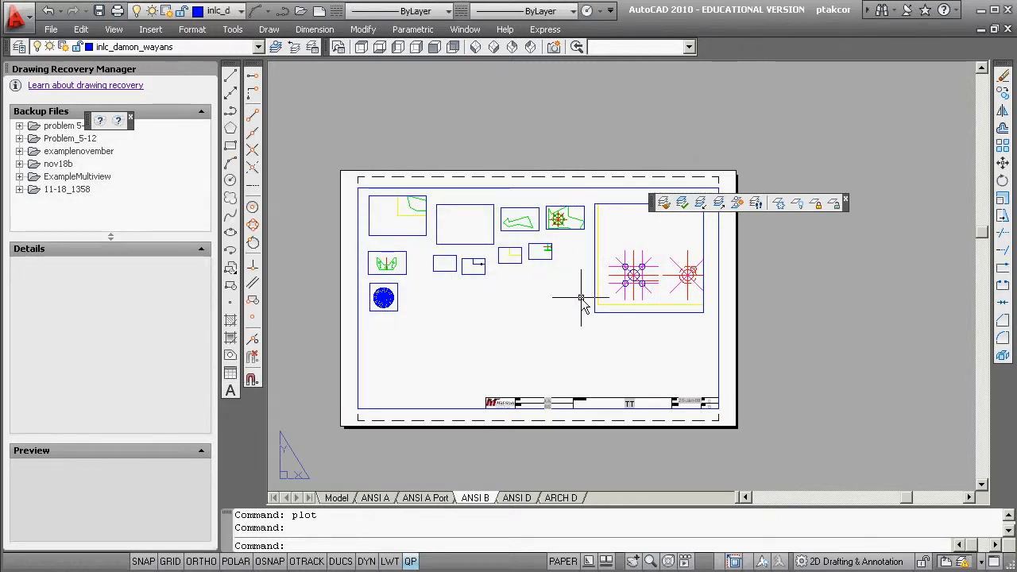
Step: Start plotting the layout without reviewing unreconciled layers, using printer \\WRPRINT\WRT142_02022 and plot style table DOTSTYLES.stb
{"action": "type", "text": "plot"}
{"action": "key", "text": "Return"}
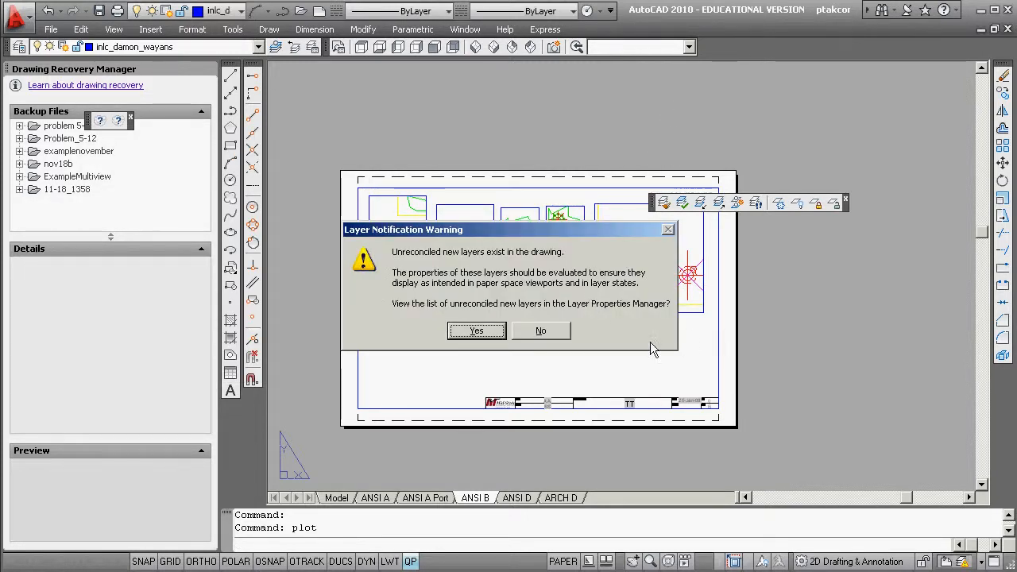
{"action": "left_click", "coordinate": [559, 329]}
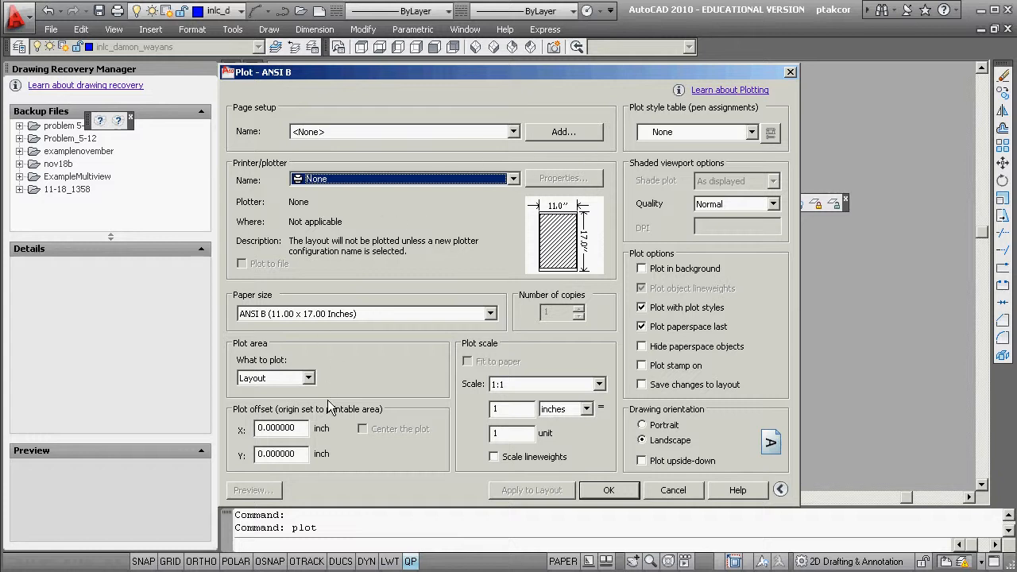
{"action": "left_click", "coordinate": [513, 179]}
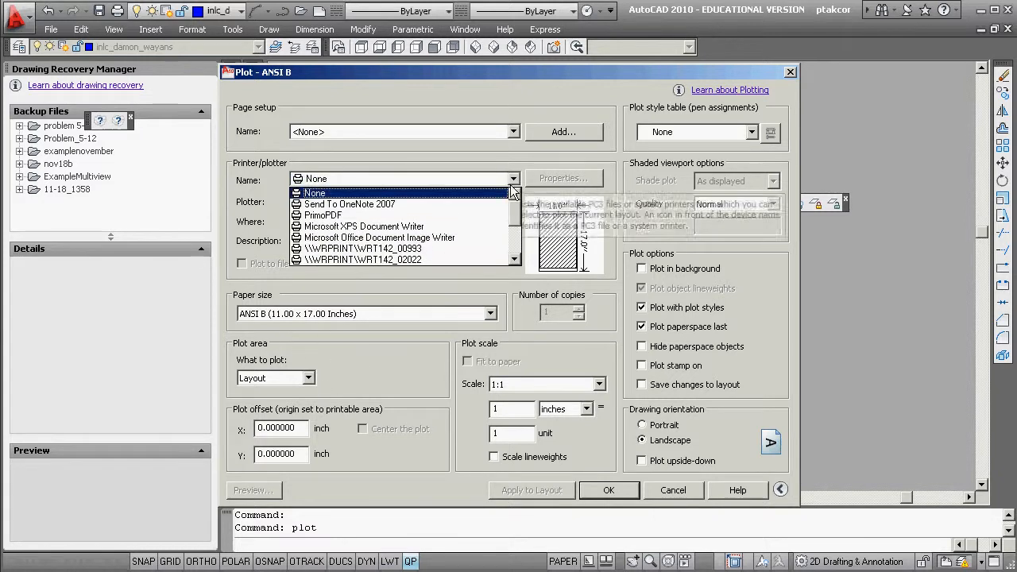
{"action": "left_click", "coordinate": [410, 260]}
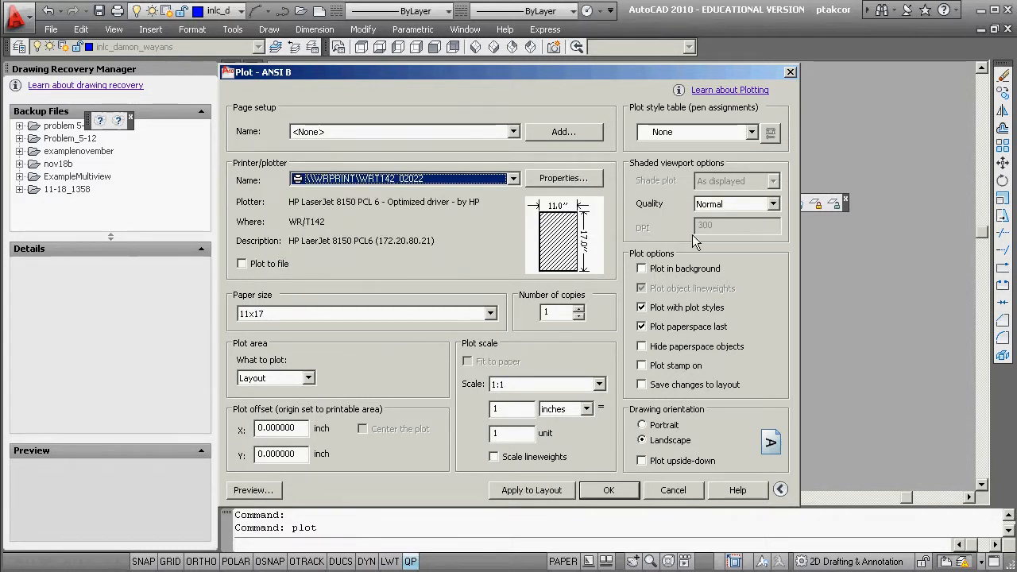
{"action": "left_click", "coordinate": [752, 132]}
{"action": "left_click", "coordinate": [675, 158]}
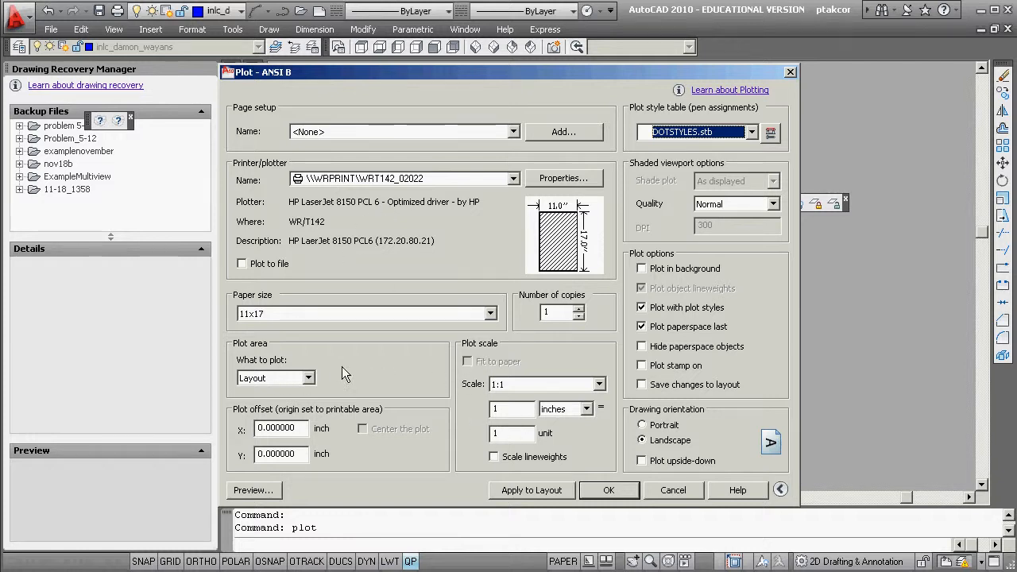
Step: Set the plot scale to 1:2 and preview the plot
{"action": "left_click", "coordinate": [600, 384]}
{"action": "left_click", "coordinate": [518, 83]}
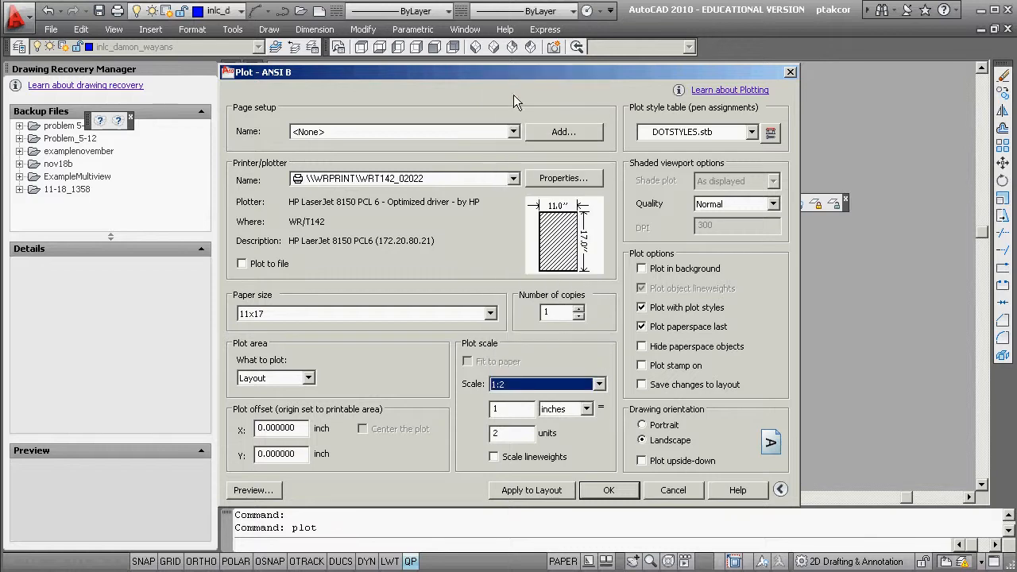
{"action": "left_click", "coordinate": [270, 490]}
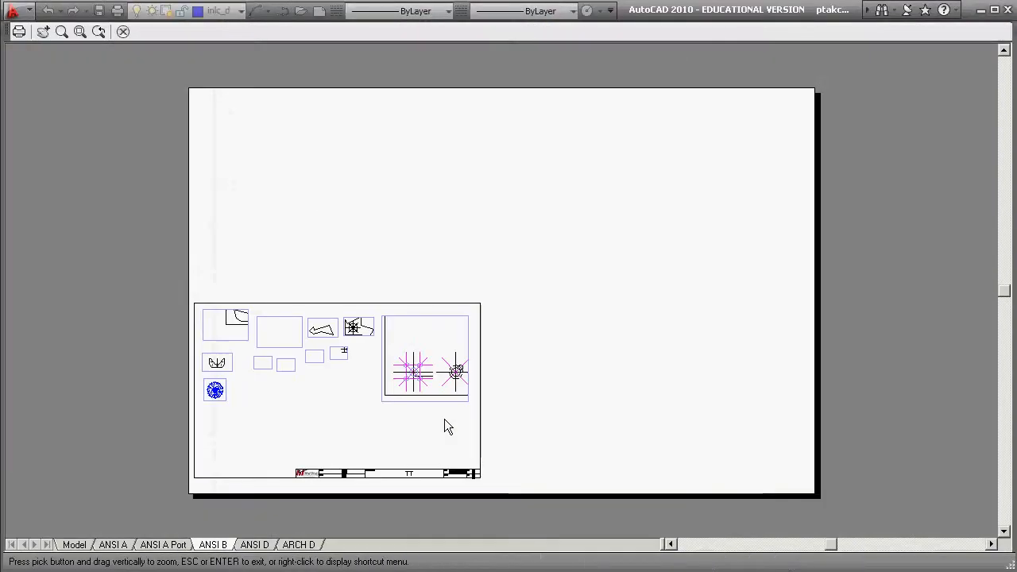
{"action": "key", "text": "Escape"}
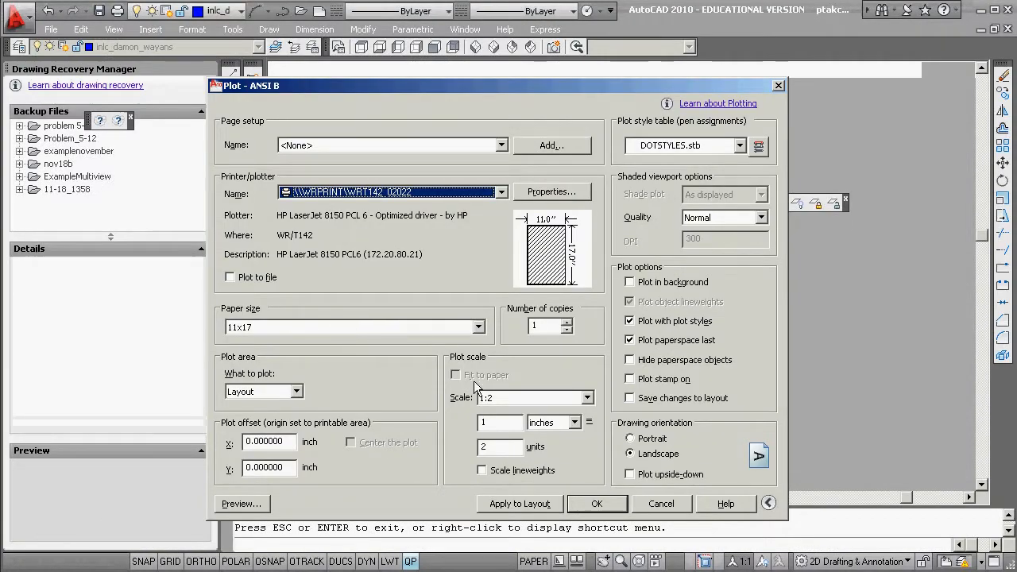
Step: Set the plot scale to 1:1, preview the sheet and plot the layout
{"action": "left_click", "coordinate": [565, 396]}
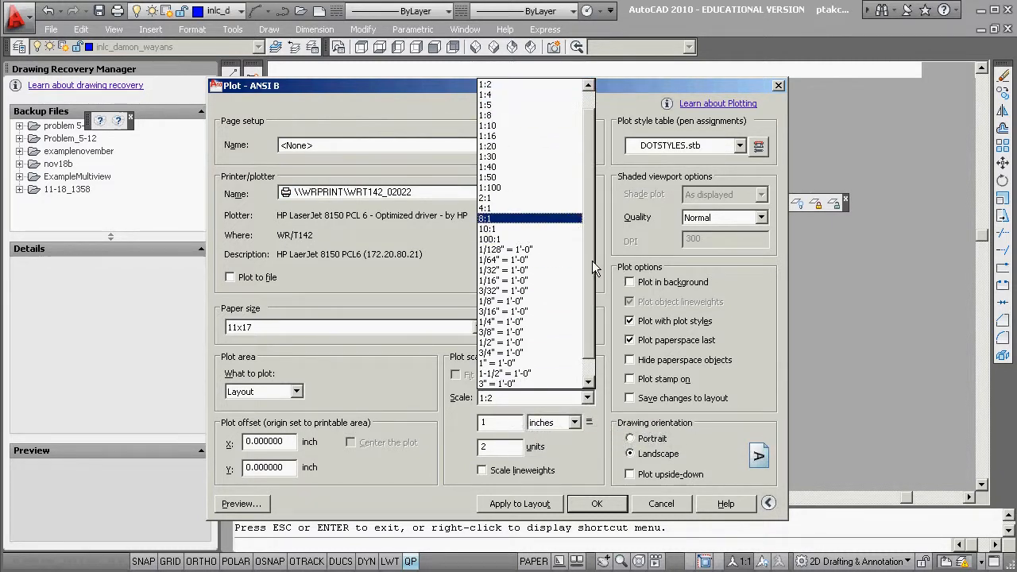
{"action": "scroll", "coordinate": [592, 261], "scroll_direction": "up", "scroll_amount": 1}
{"action": "left_click", "coordinate": [497, 94]}
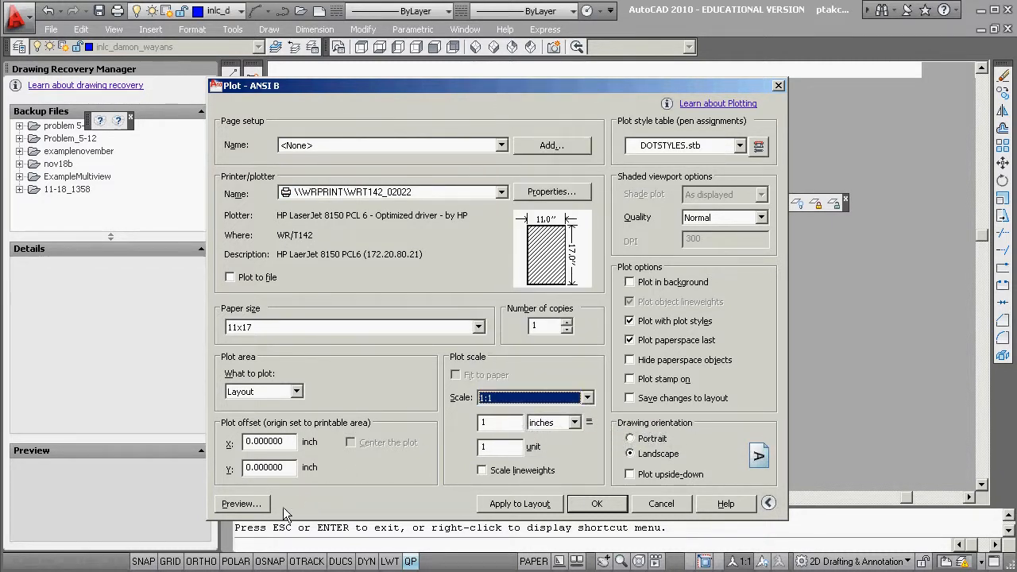
{"action": "left_click", "coordinate": [258, 499]}
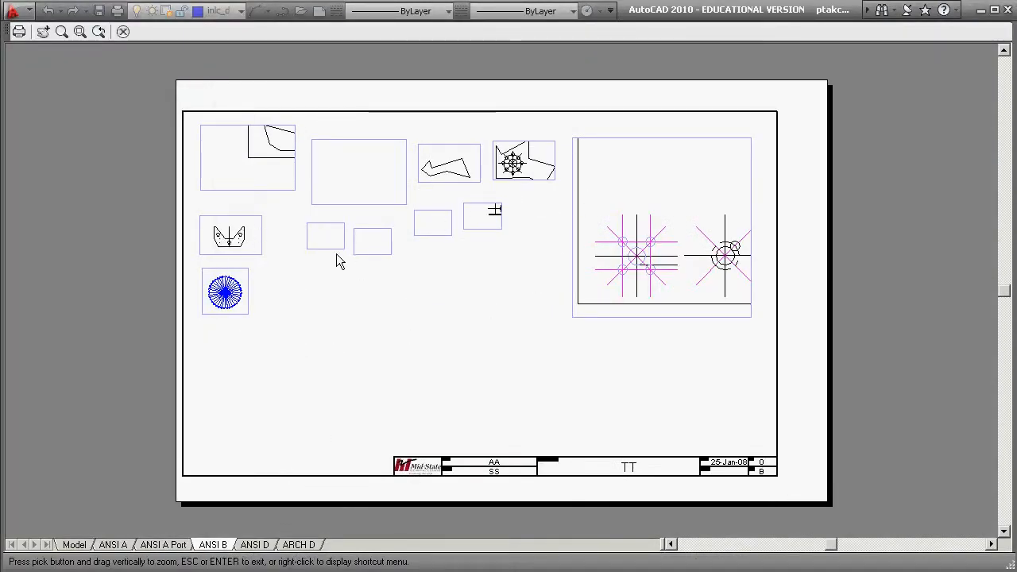
{"action": "key", "text": "Escape"}
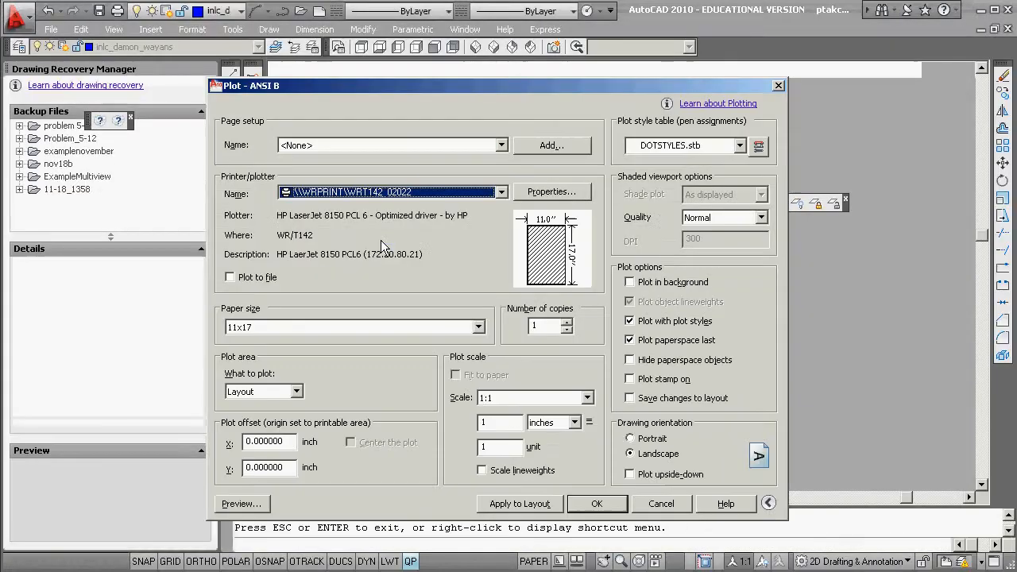
{"action": "left_click", "coordinate": [586, 500]}
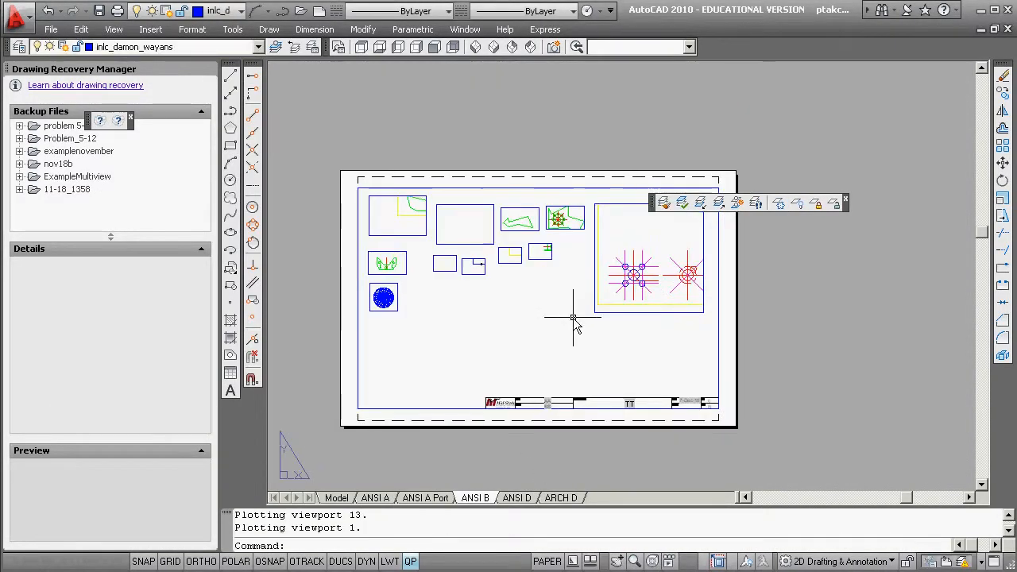